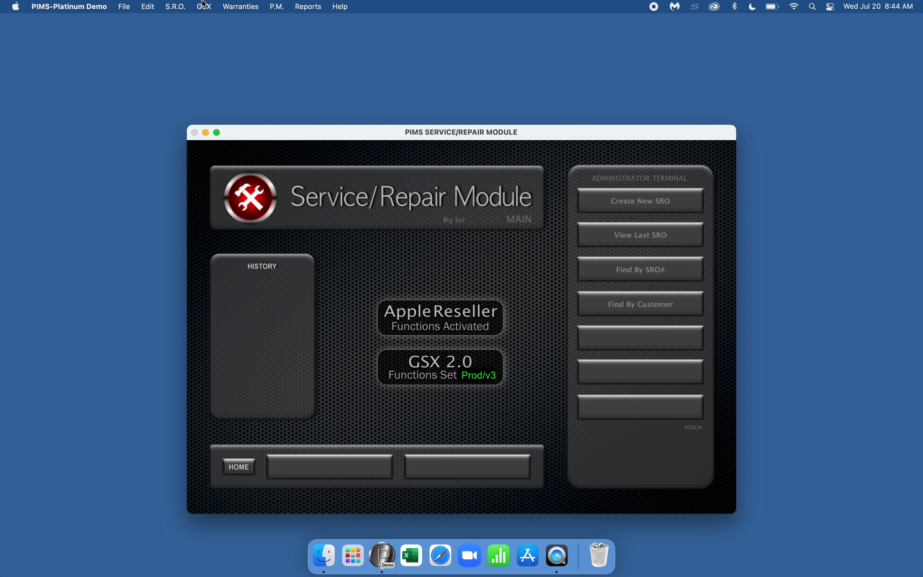
Step: Create new service repair order 55540 and fill in the receiving technician's initials
click(191, 4)
click(191, 4)
click(190, 4)
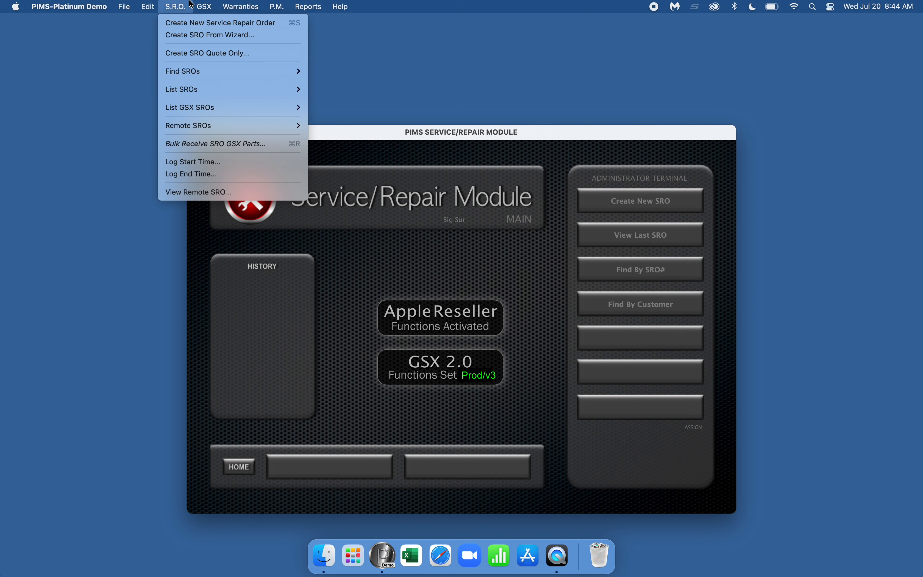
key(super+s)
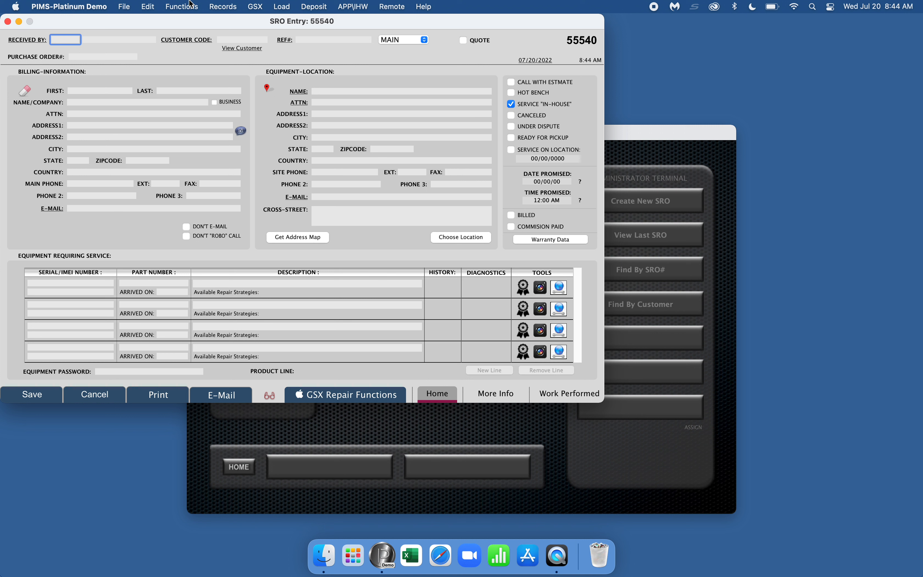
text(PAB)
key(Tab)
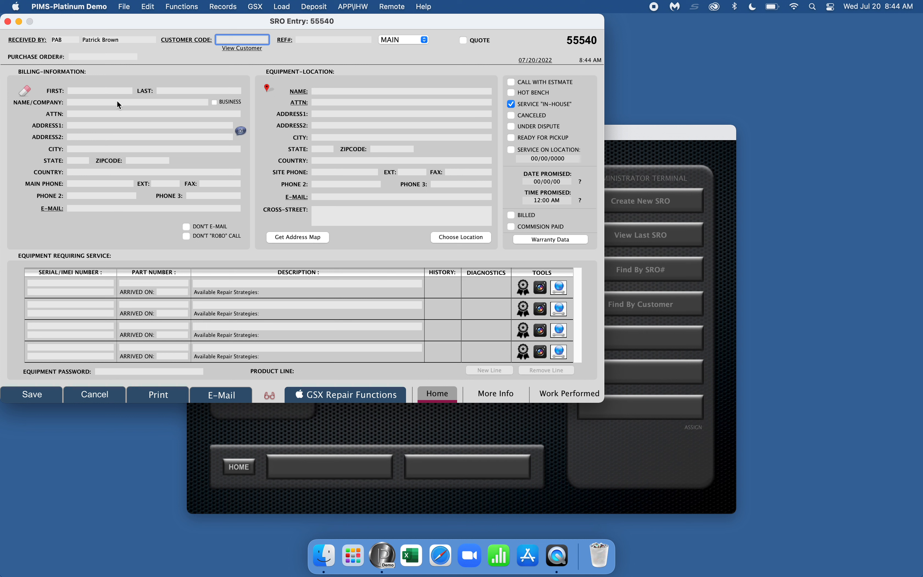
click(84, 103)
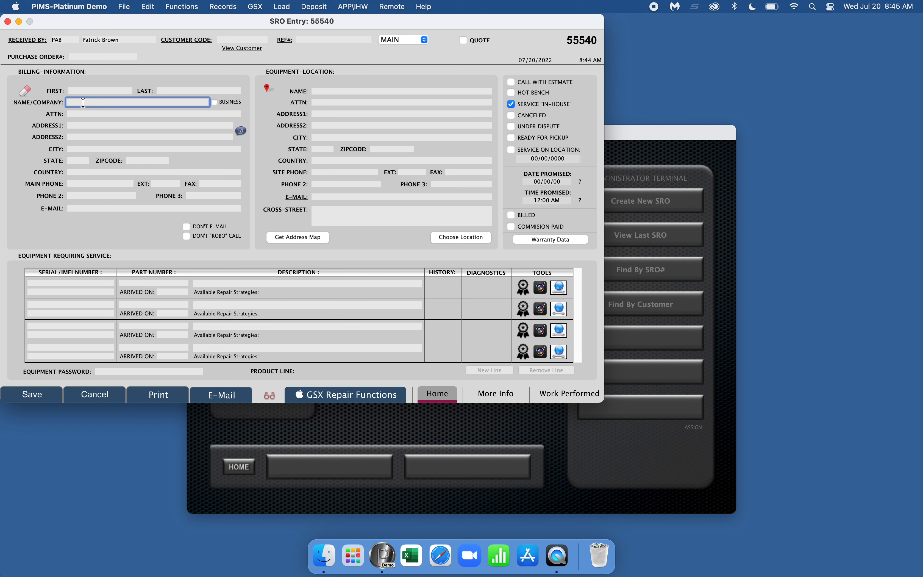
Step: Enter 'New Customer' as the billing name/company and dismiss the customer lookup
text(New Customer)
key(Return)
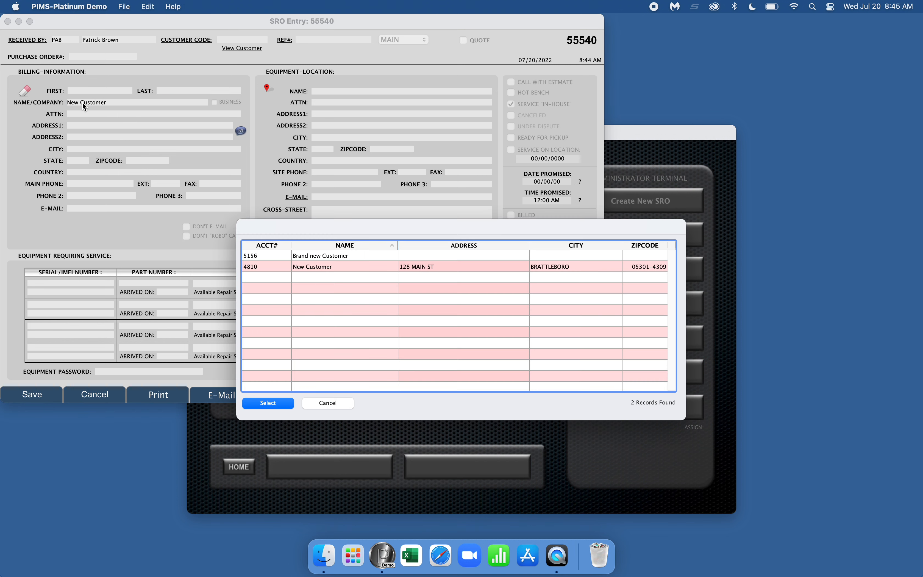
key(Escape)
Step: Set the first address line to '123 Any Street' and browse the Functions and Records menus
click(82, 126)
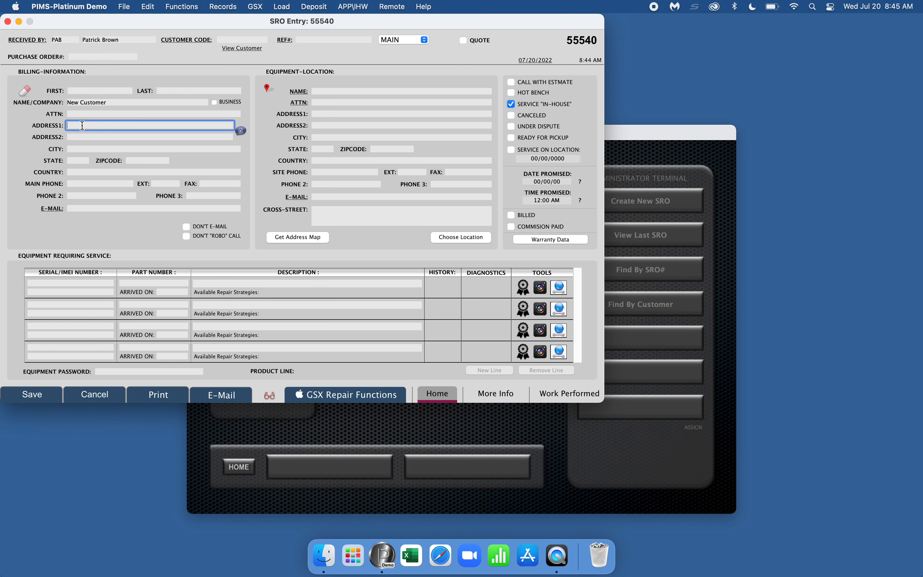
text(123 Any Street)
key(Tab)
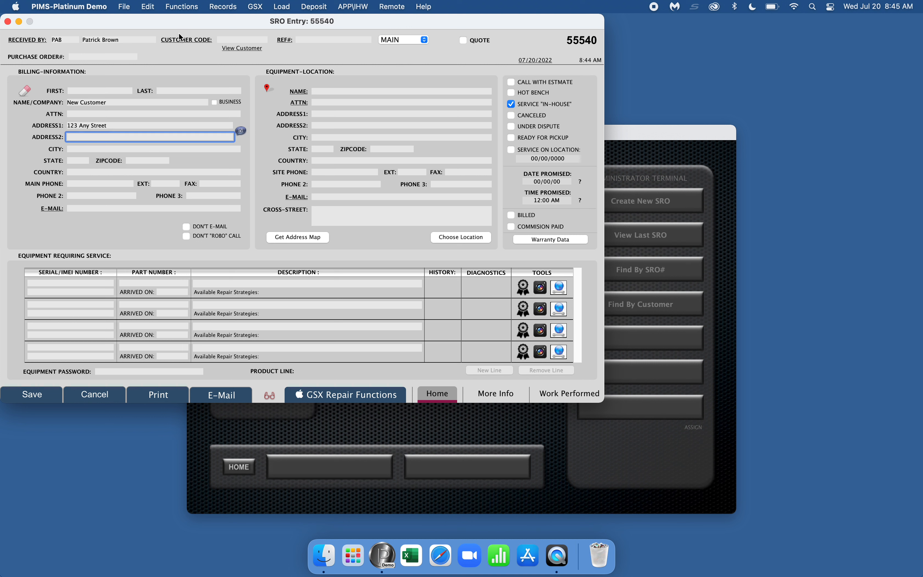
click(179, 4)
mouse_move(212, 4)
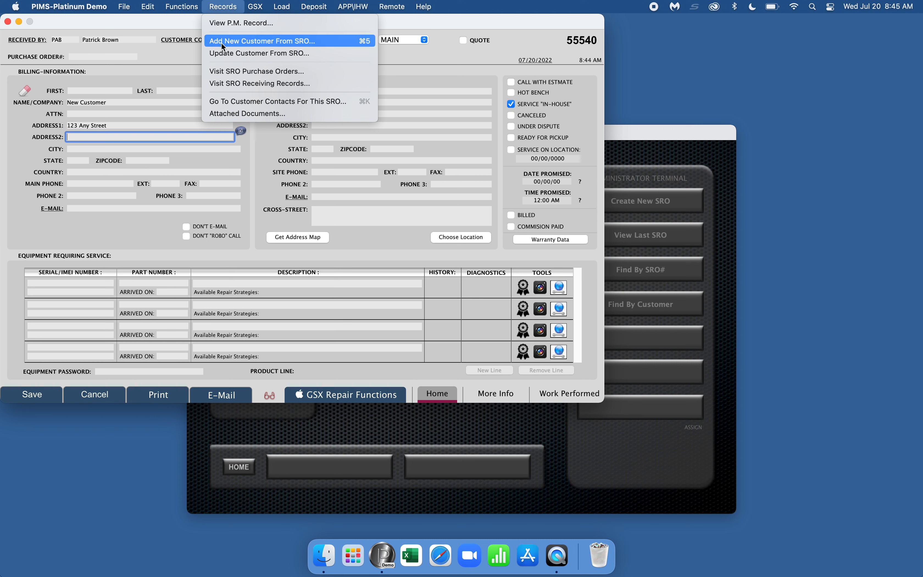
click(212, 4)
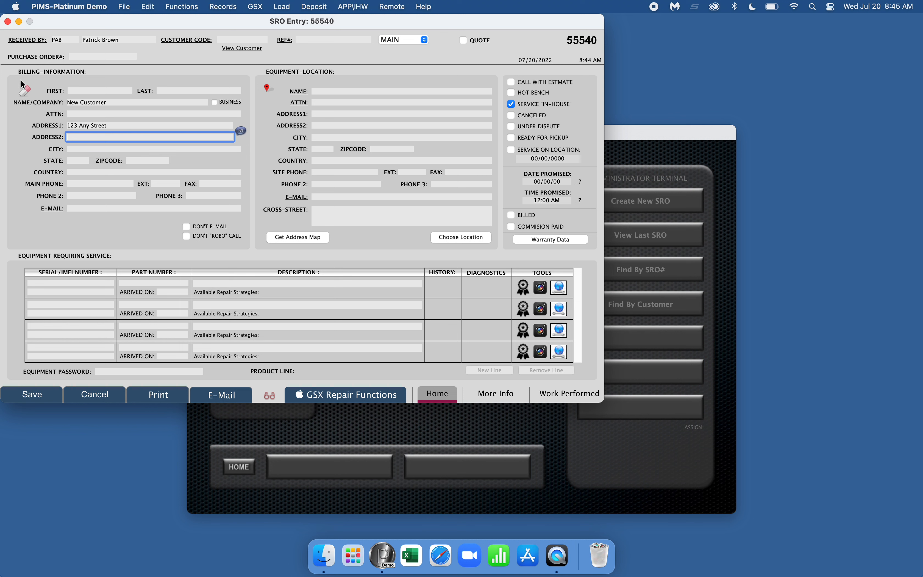
Step: Clear the sample customer and select the existing Brown Computer account in Bennington
click(25, 91)
key(Return)
click(75, 99)
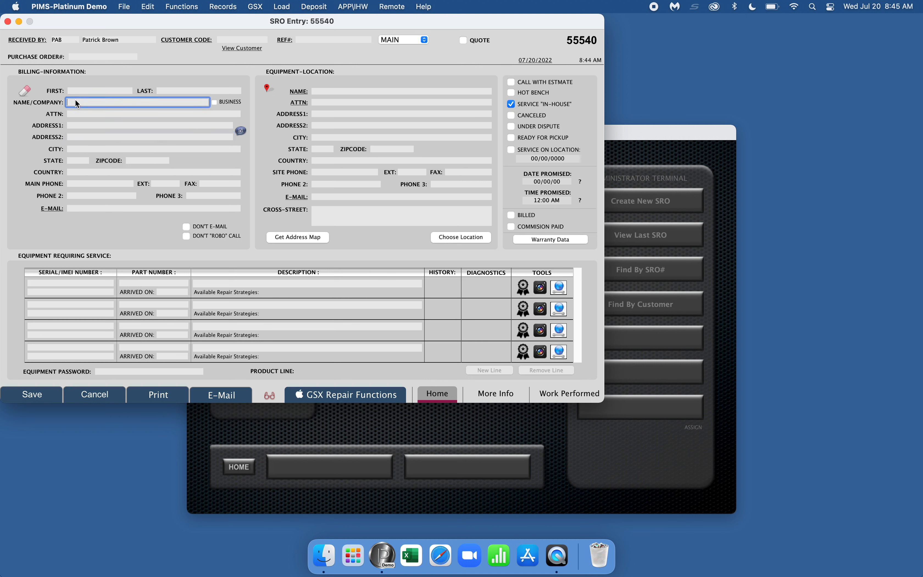
text(Brown Computer)
key(Return)
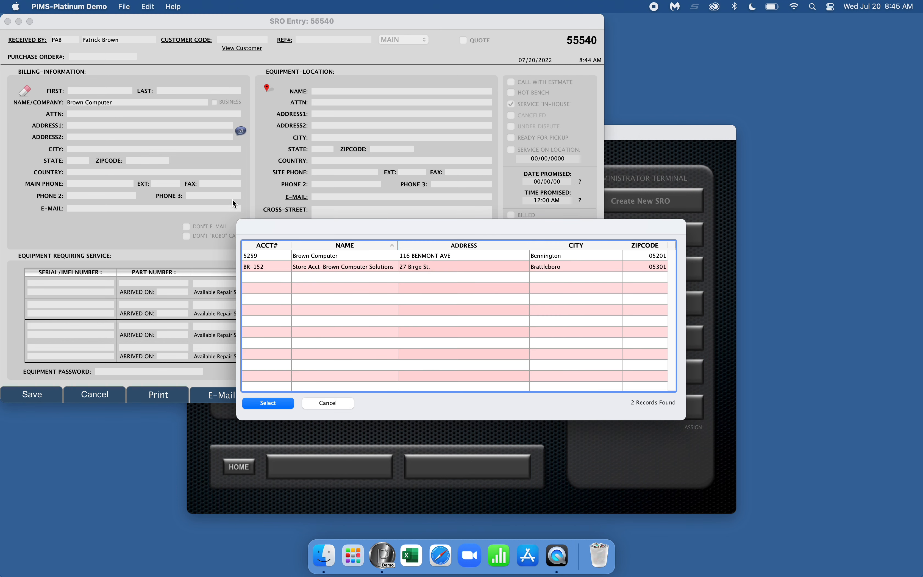
double_click(317, 259)
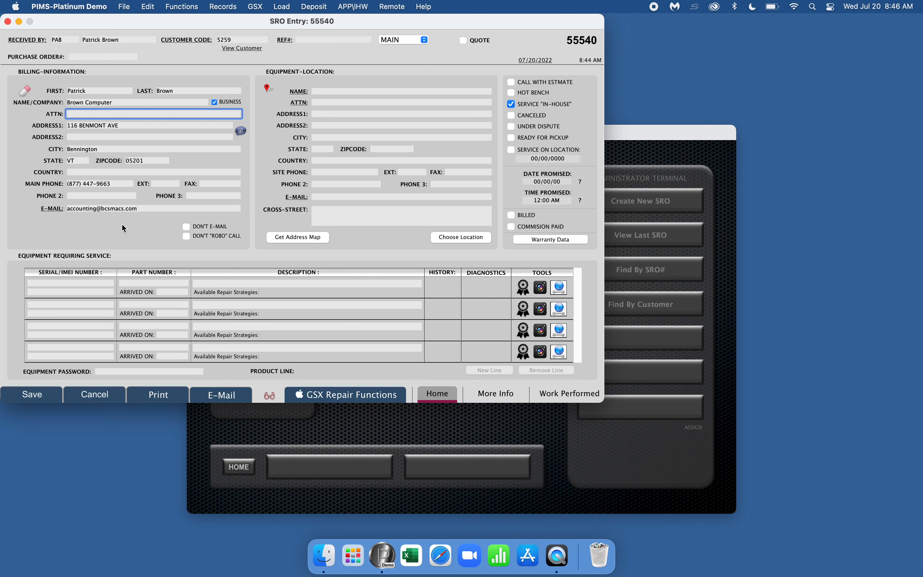
Step: Make Brown Computer's second contact the equipment-location attention, bringing in site phone, phone 2 and e-mail
click(300, 102)
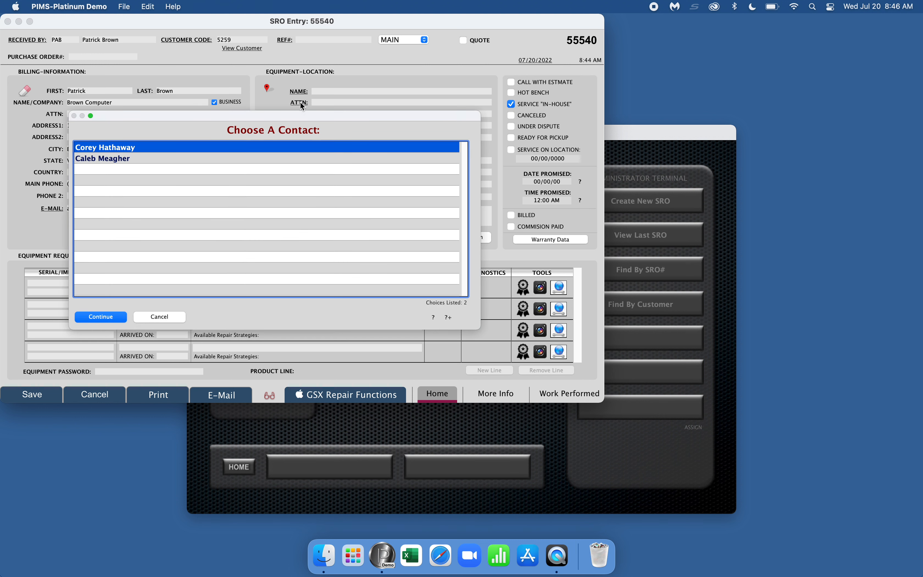
click(169, 315)
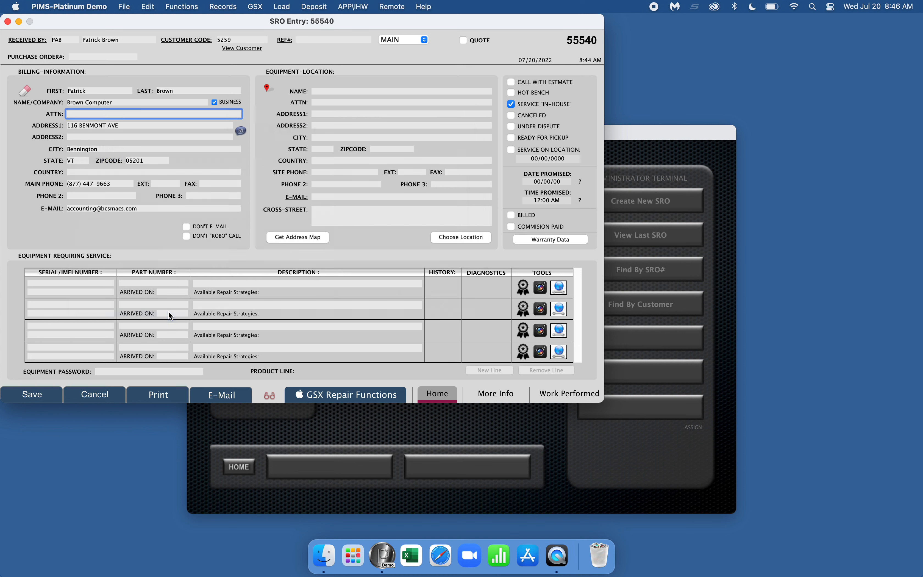
click(300, 103)
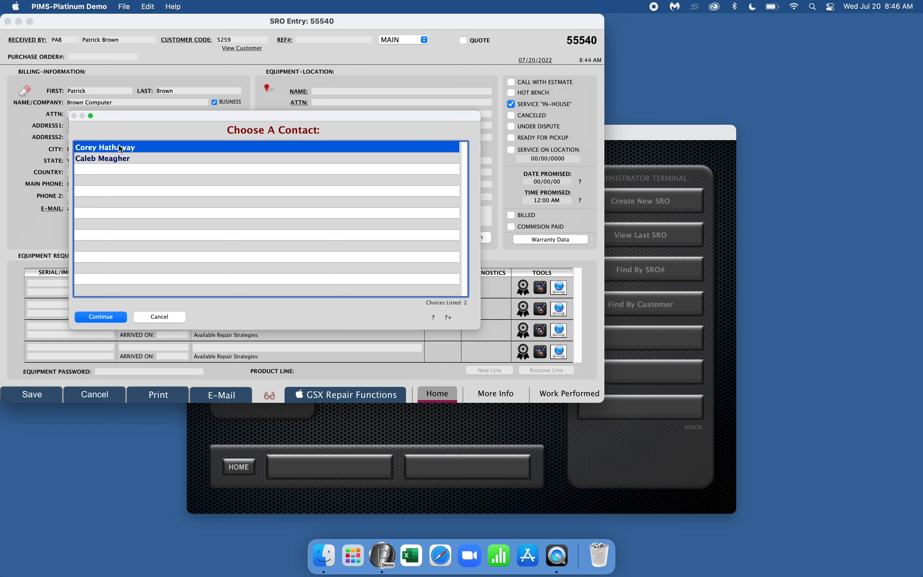
click(98, 157)
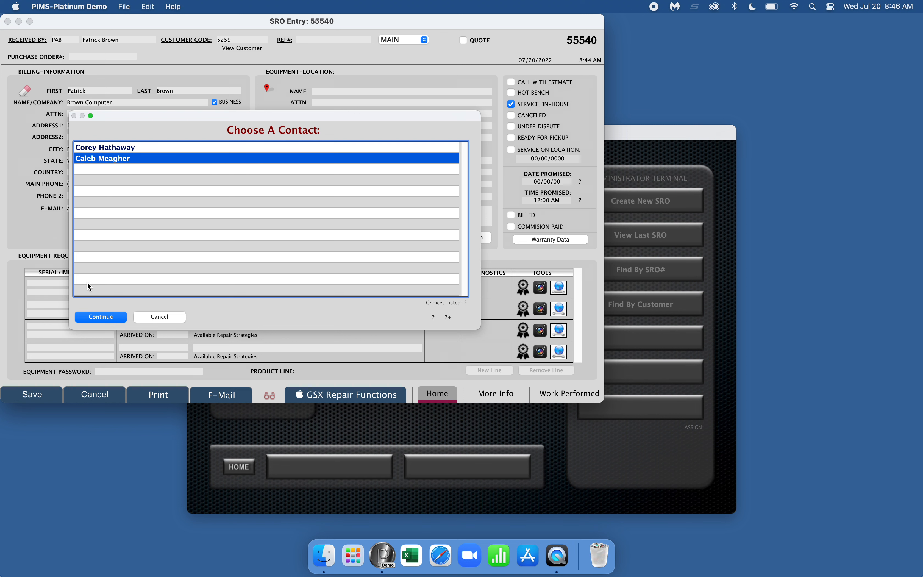
click(102, 317)
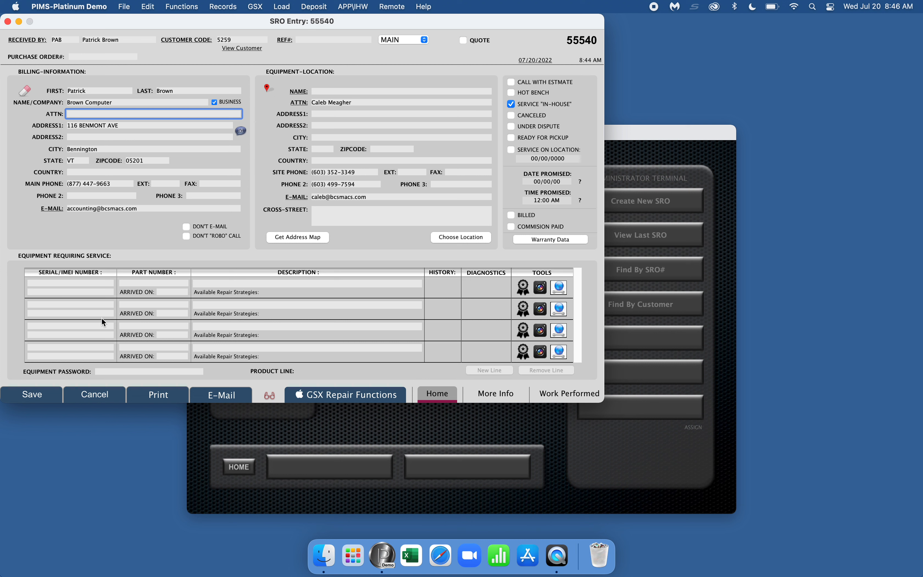
click(315, 173)
click(350, 185)
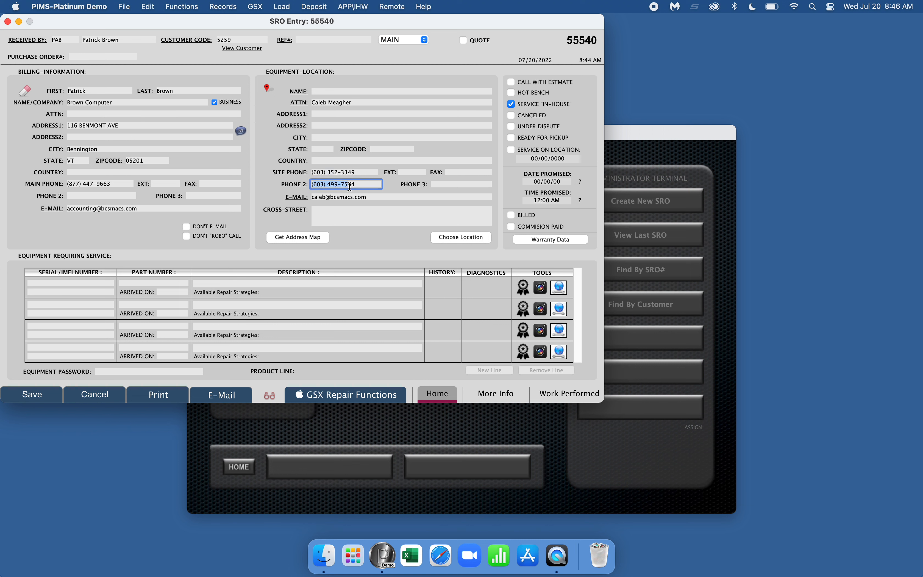
click(328, 197)
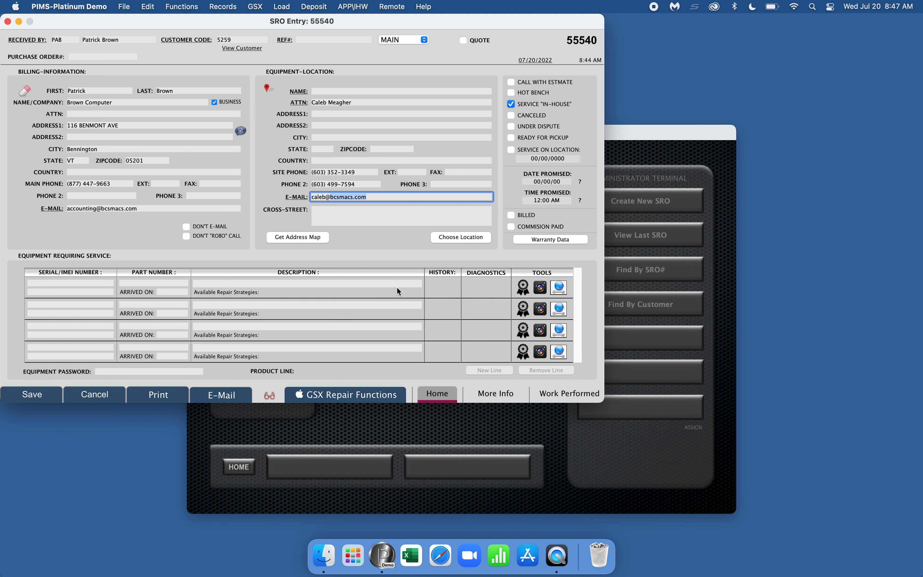
click(368, 298)
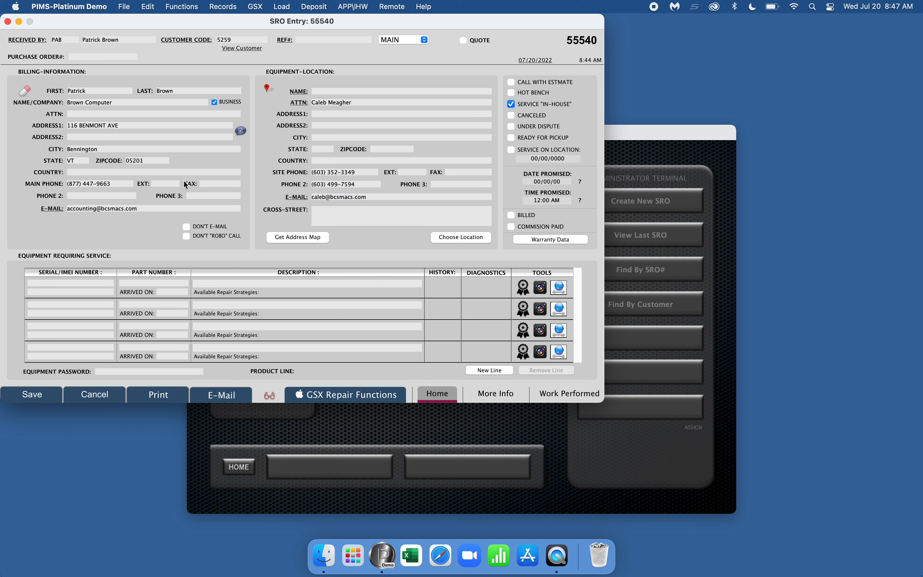
click(490, 371)
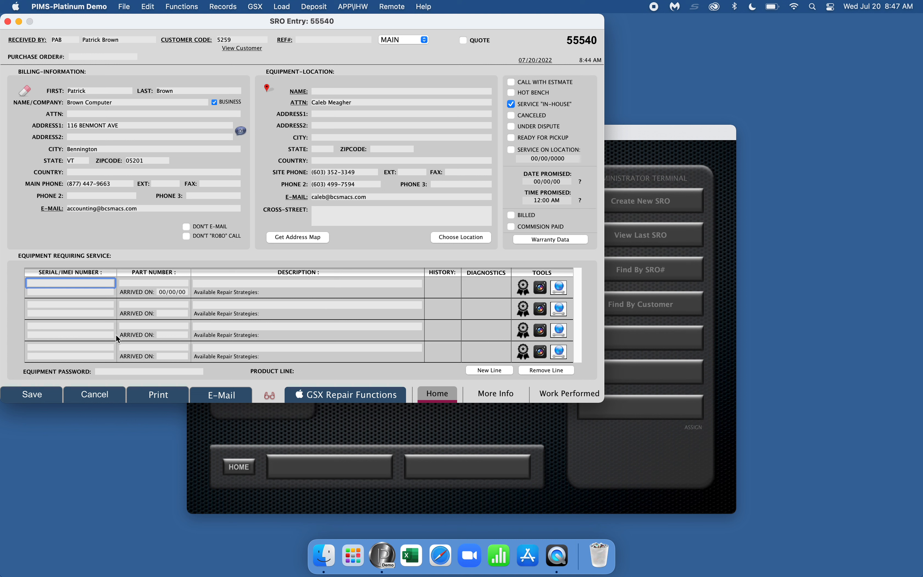
key(super+v)
key(super+z)
click(15, 7)
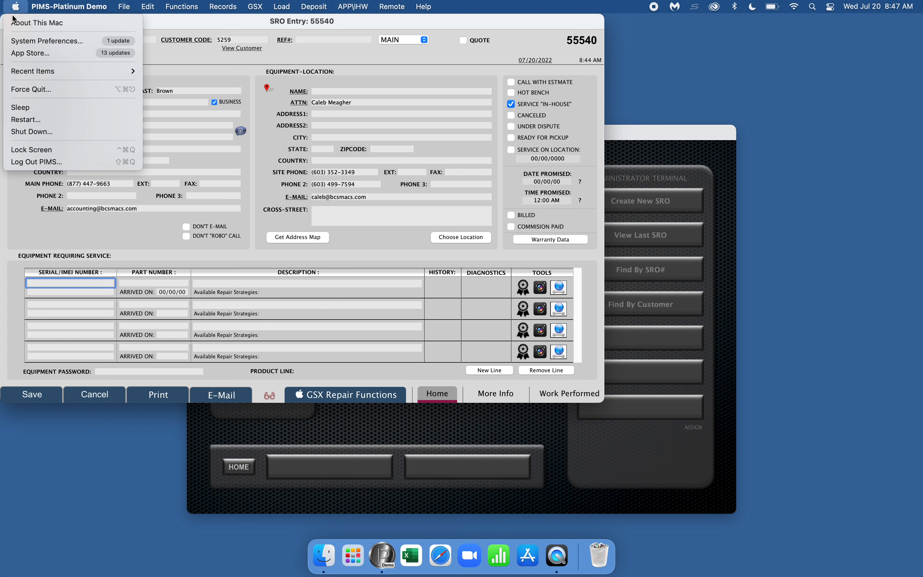
click(18, 23)
drag(486, 220, 544, 222)
key(super+c)
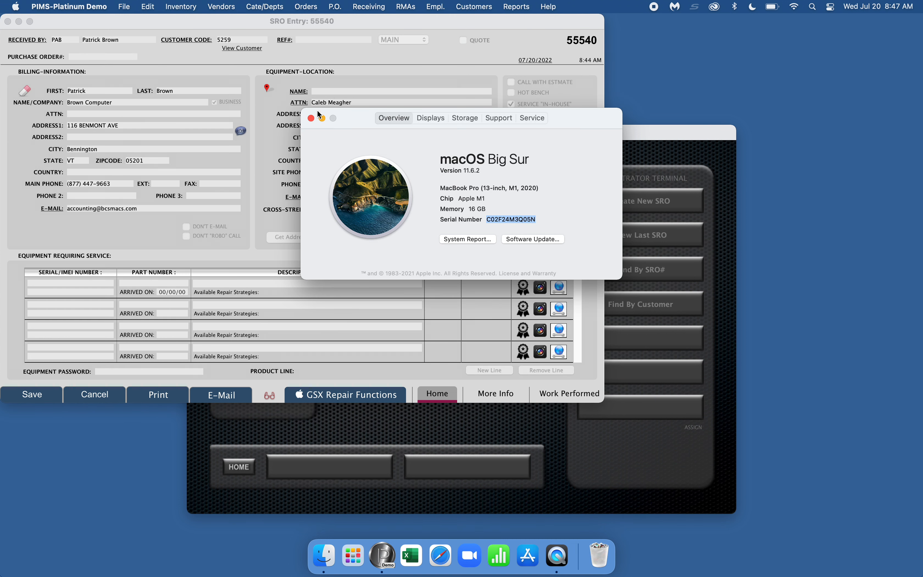
click(311, 118)
click(68, 285)
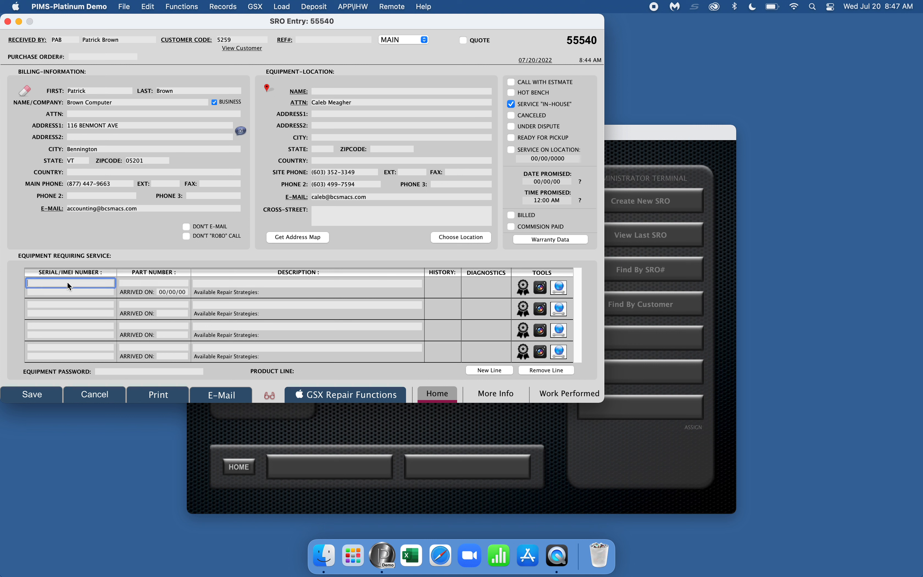
key(super+v)
key(Tab)
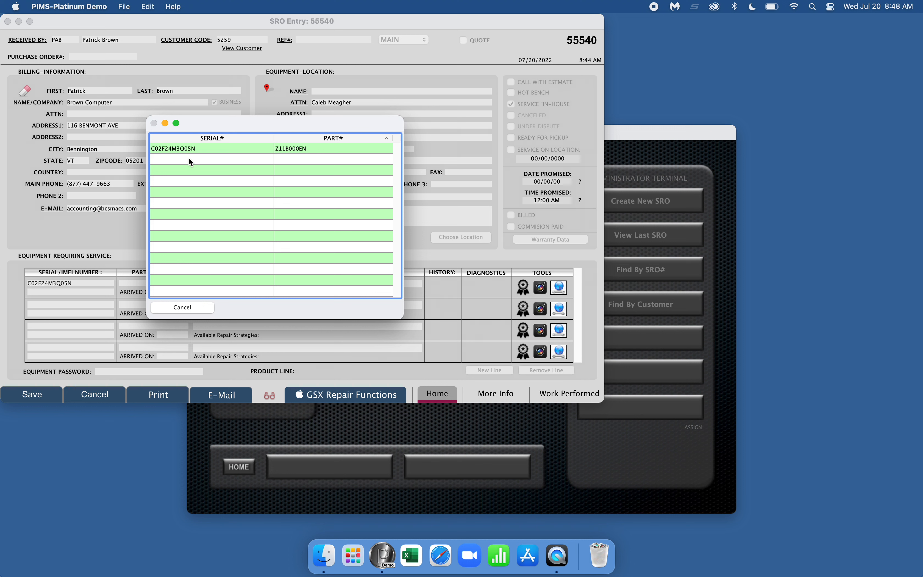
Step: Select part Z11B000EN for serial C02F24M3Q05N and review the device's existing service history
double_click(208, 151)
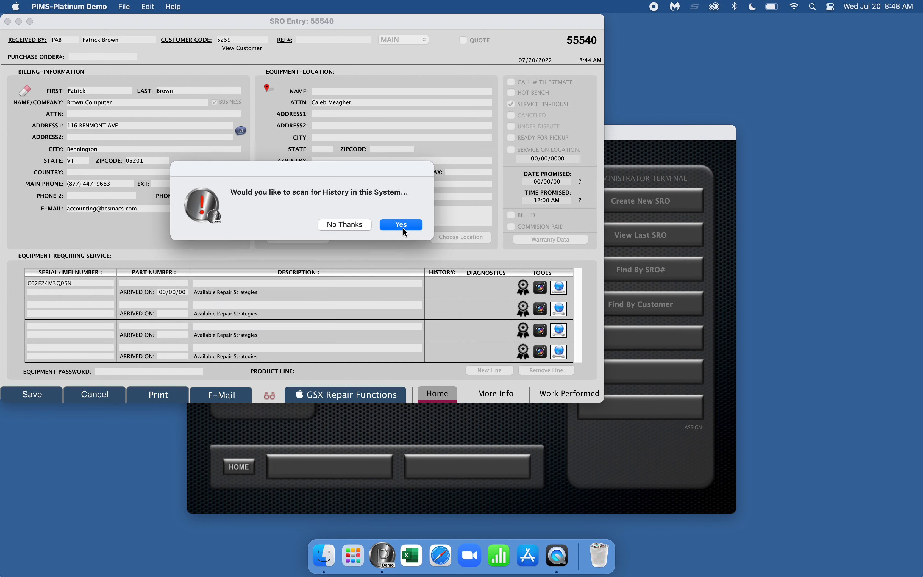
click(402, 225)
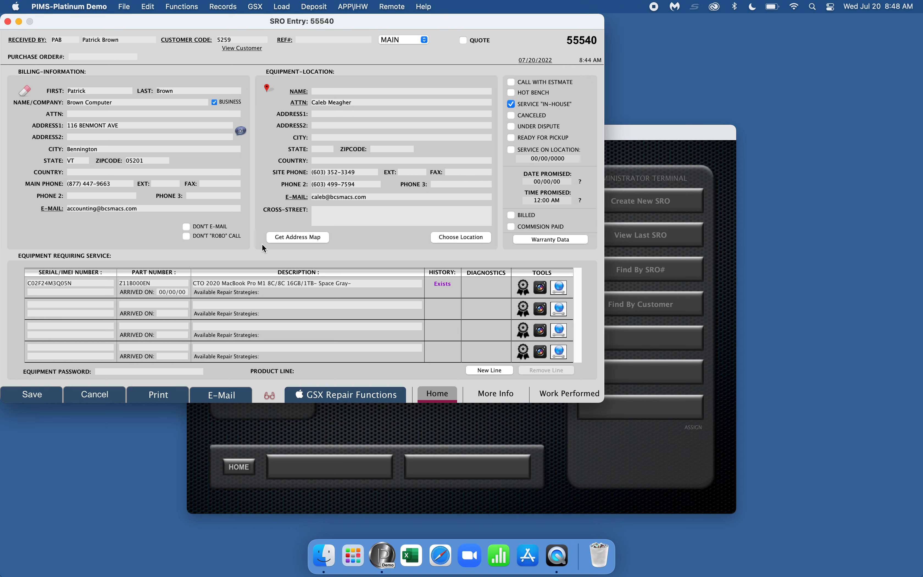
click(441, 284)
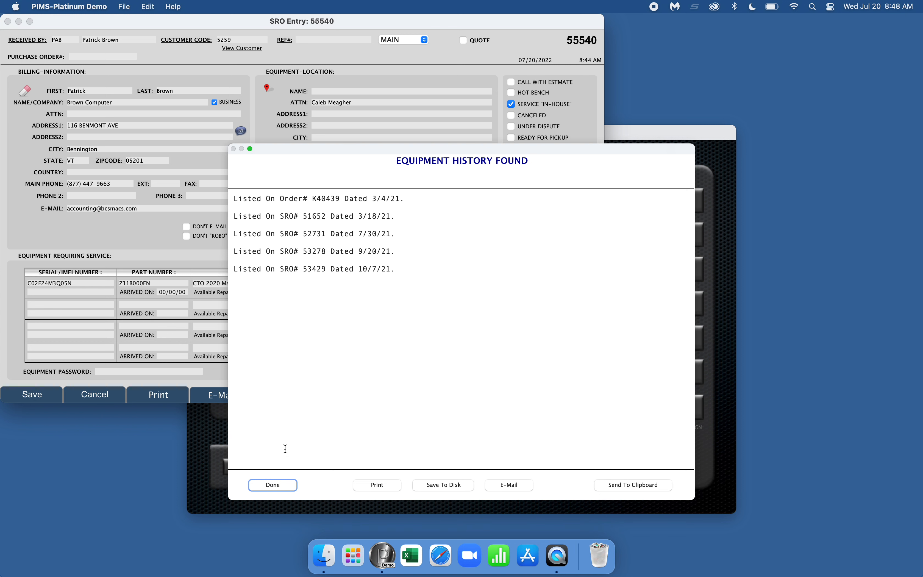
click(276, 485)
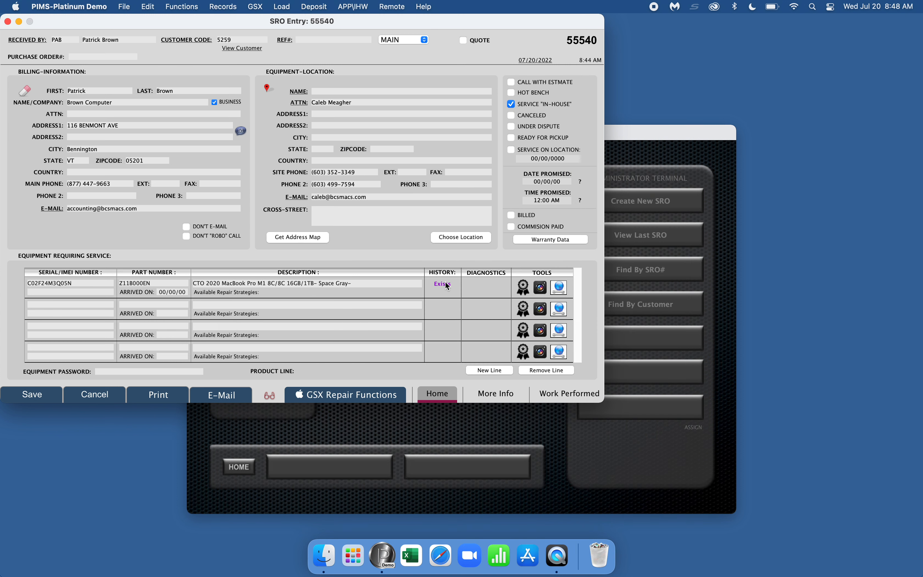
Step: Fetch GSX eligibility so the line reads MacBook Pro (13-inch, M1, 2020), product line 300266
click(559, 293)
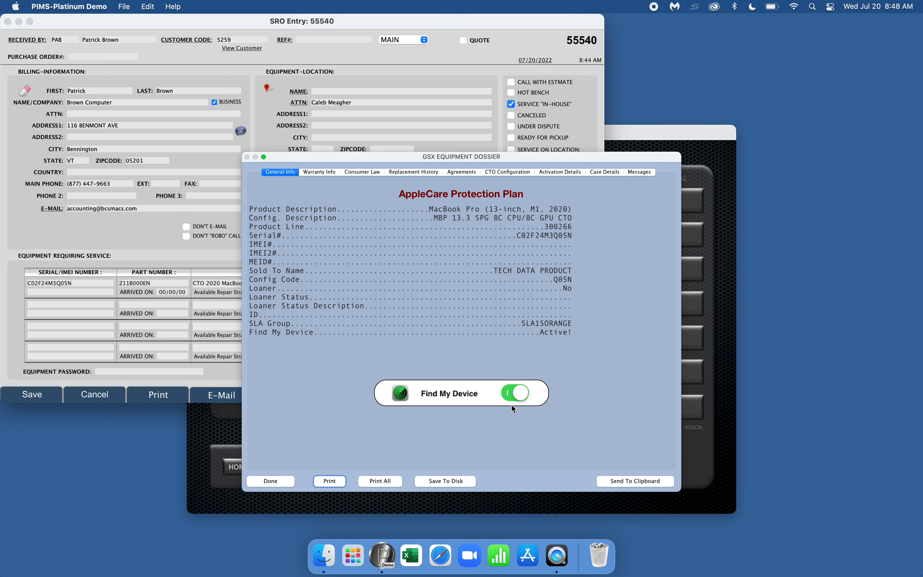
click(268, 481)
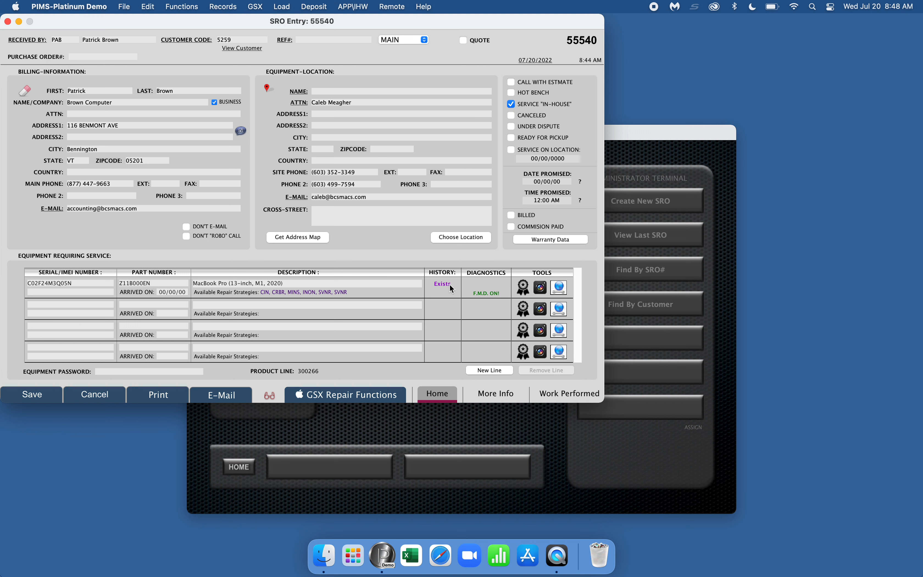
click(470, 291)
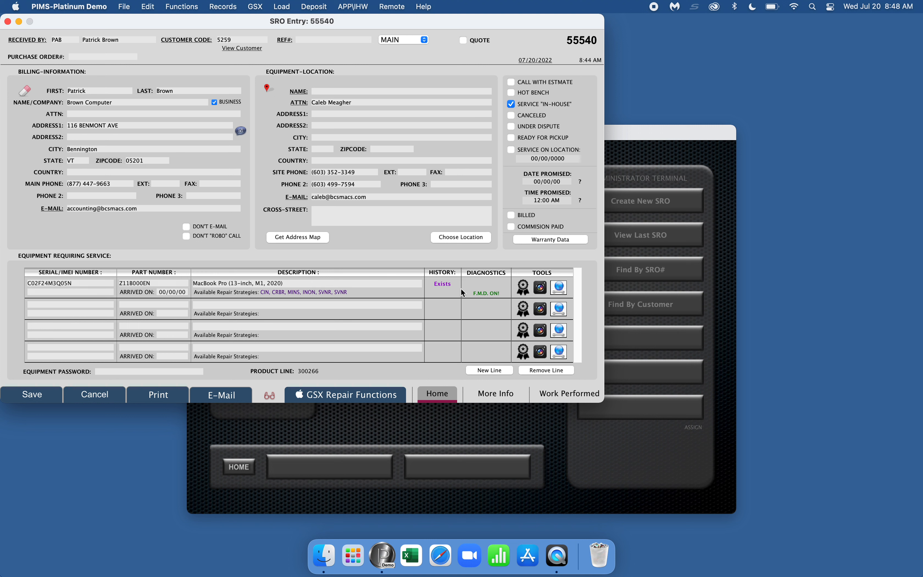
click(484, 282)
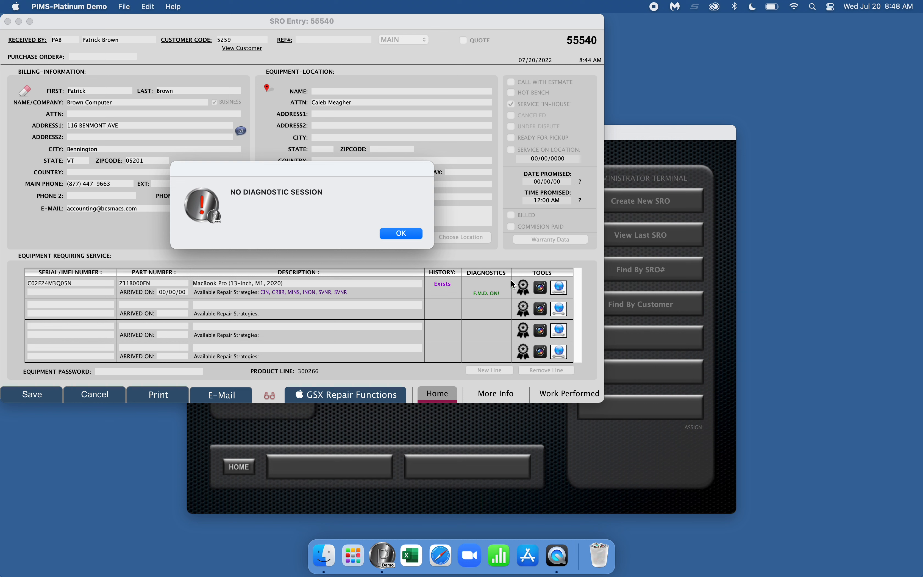
click(412, 237)
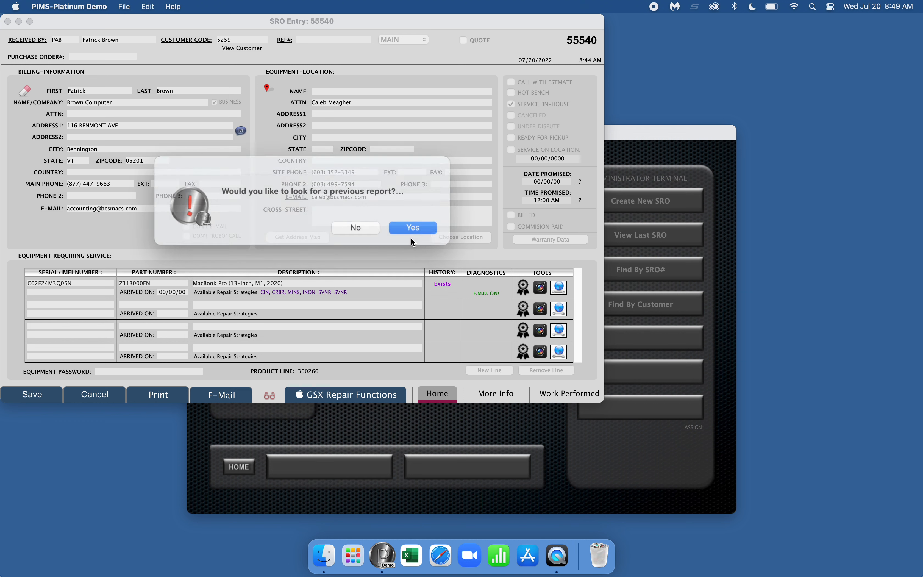
click(399, 227)
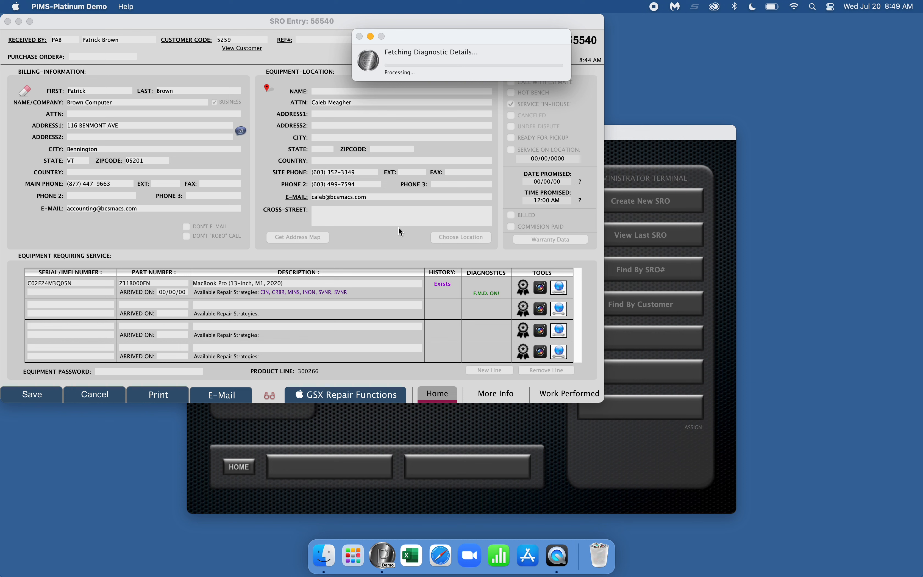
click(393, 221)
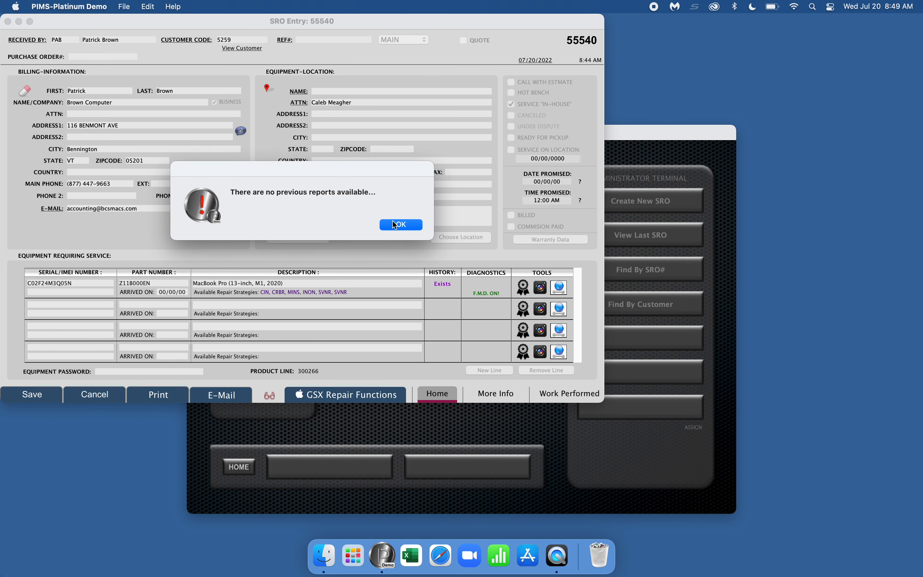
click(395, 224)
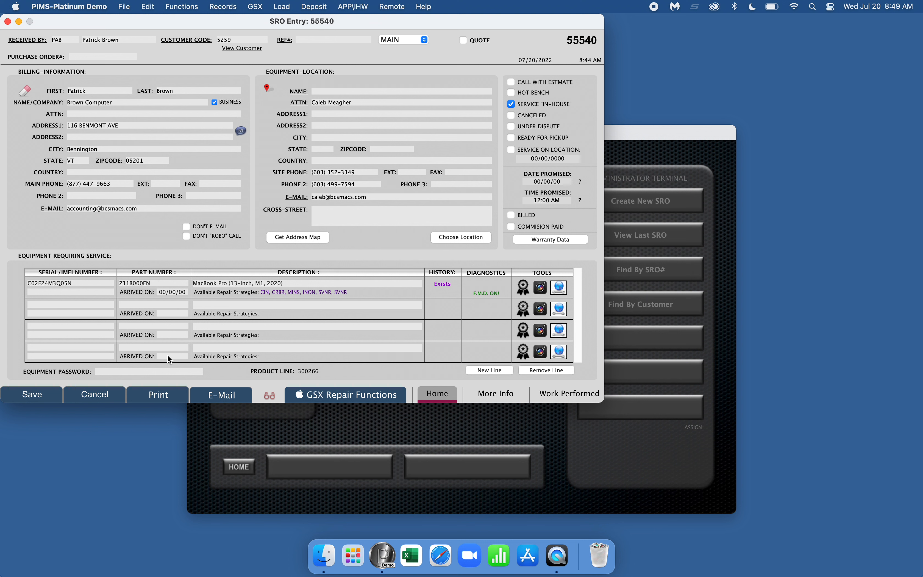
click(166, 370)
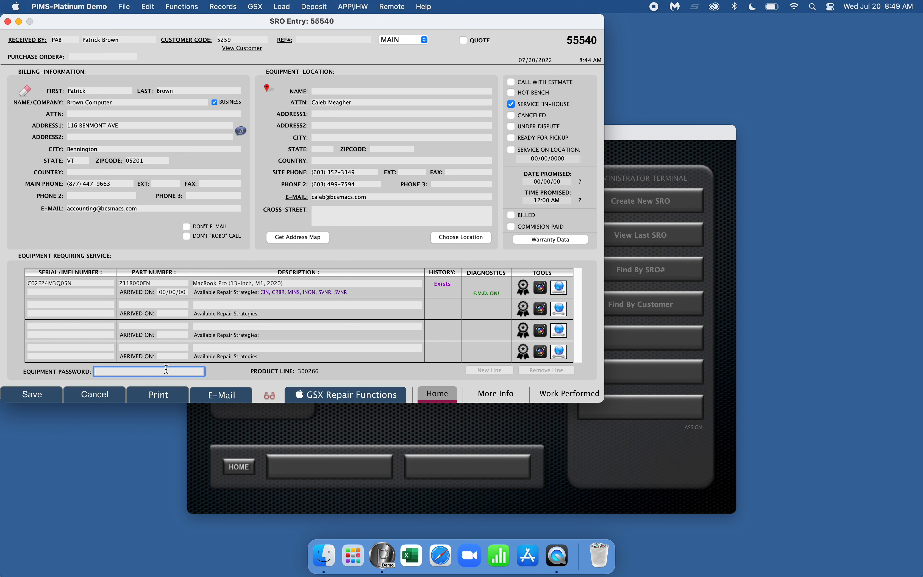
text(refused)
click(378, 394)
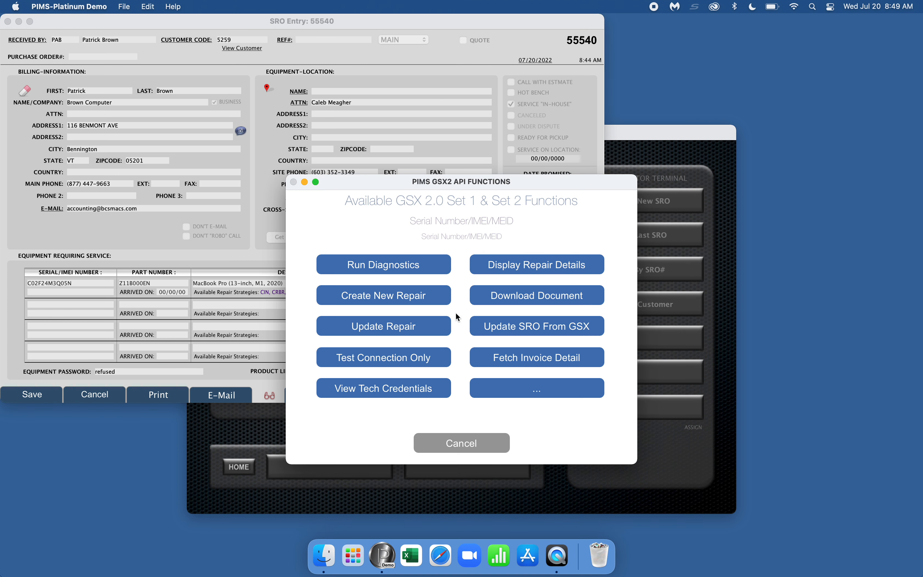
Step: Run diagnostic 135137 Mac Resource Inspector in the background, then close the GSX functions list
click(422, 266)
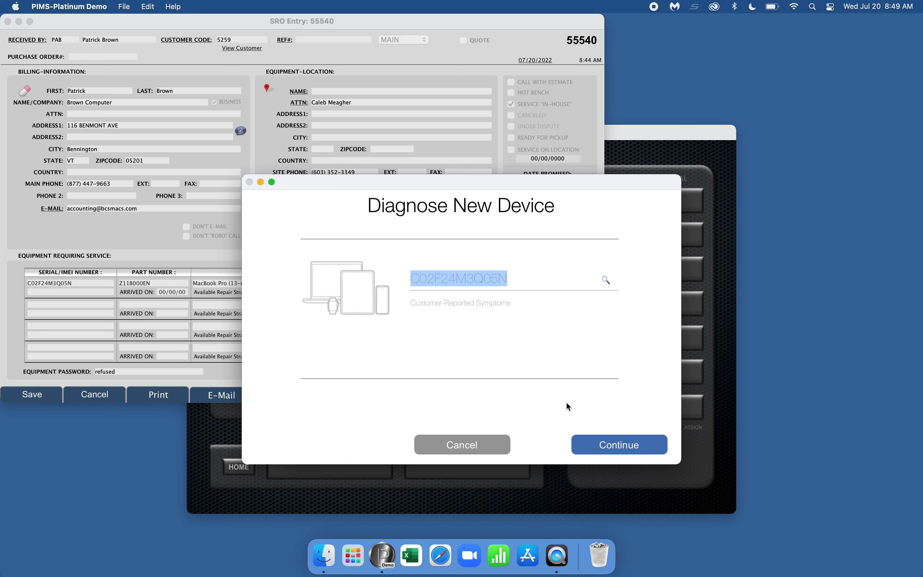
click(643, 450)
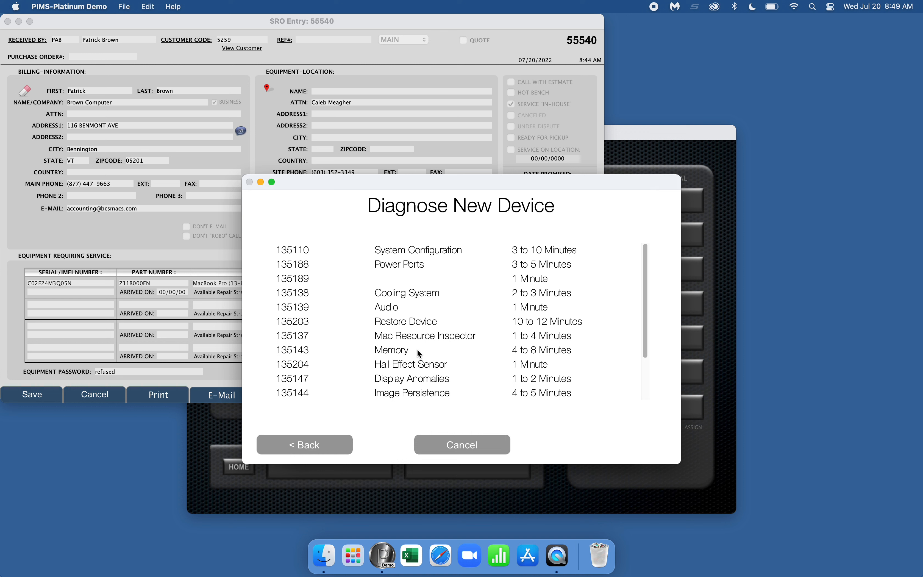
click(410, 337)
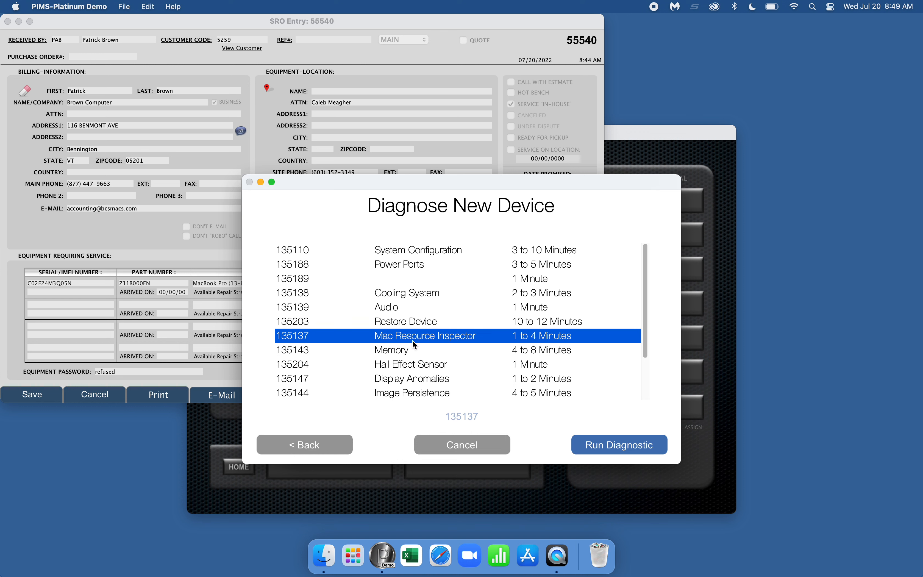
click(593, 443)
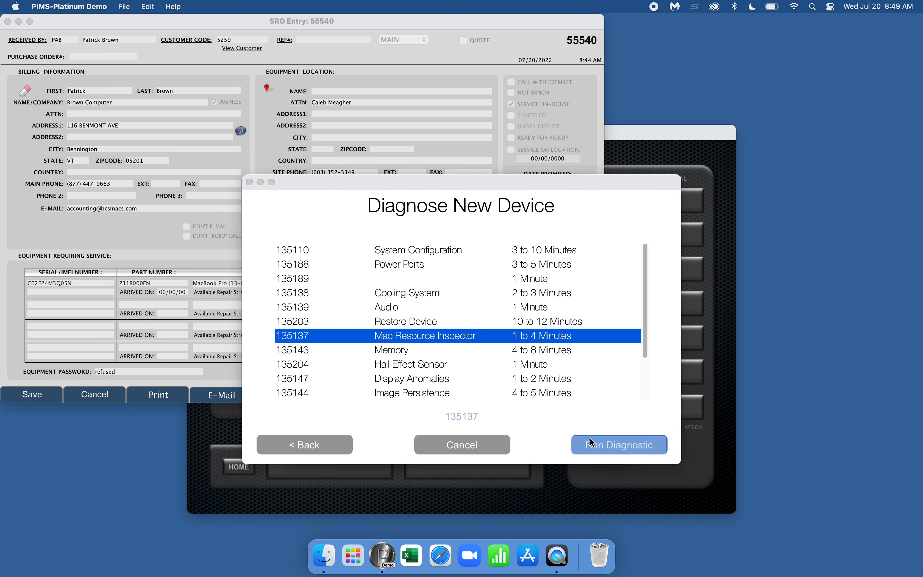
click(297, 240)
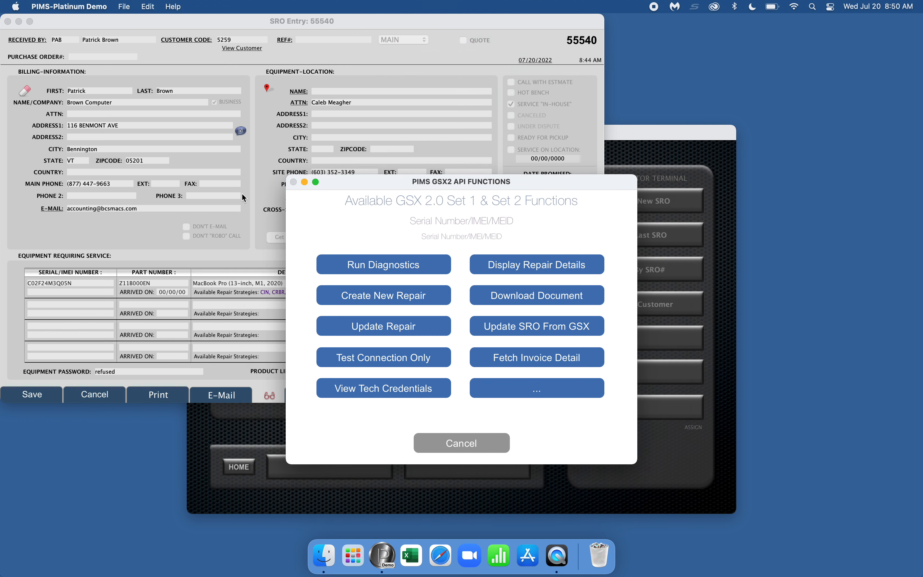
click(450, 448)
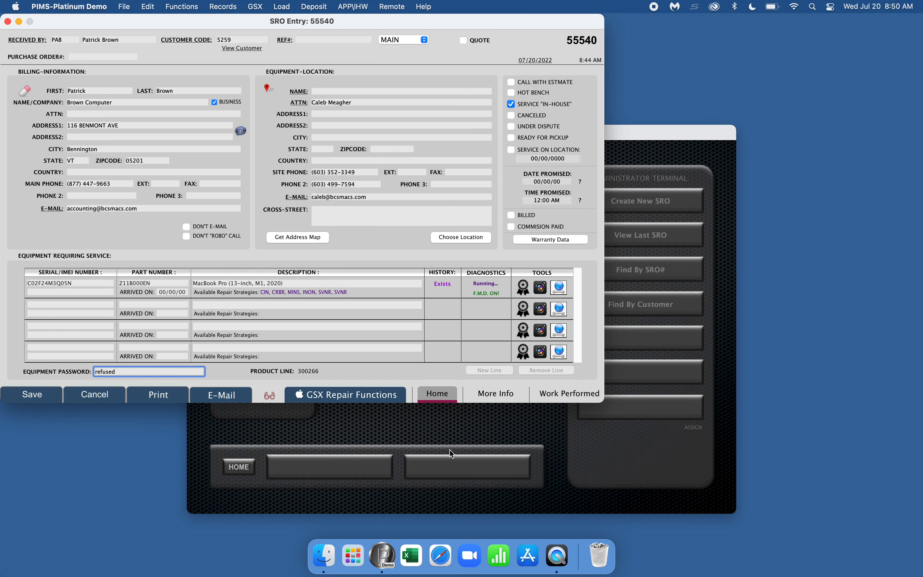
Step: On More Info, record symptom 'Screen is cracked' and set current status to QUEUE Check-in
click(489, 396)
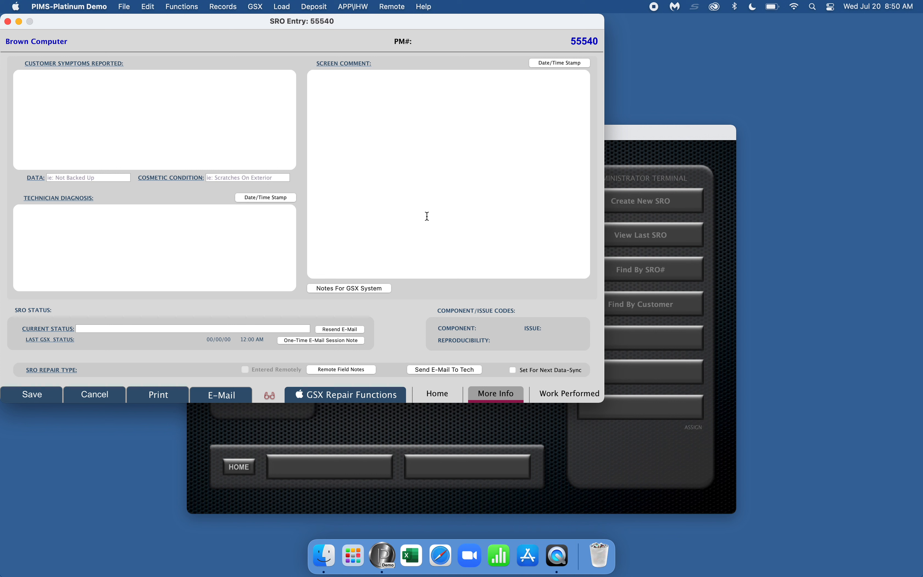
text(Screen is cracked)
click(94, 329)
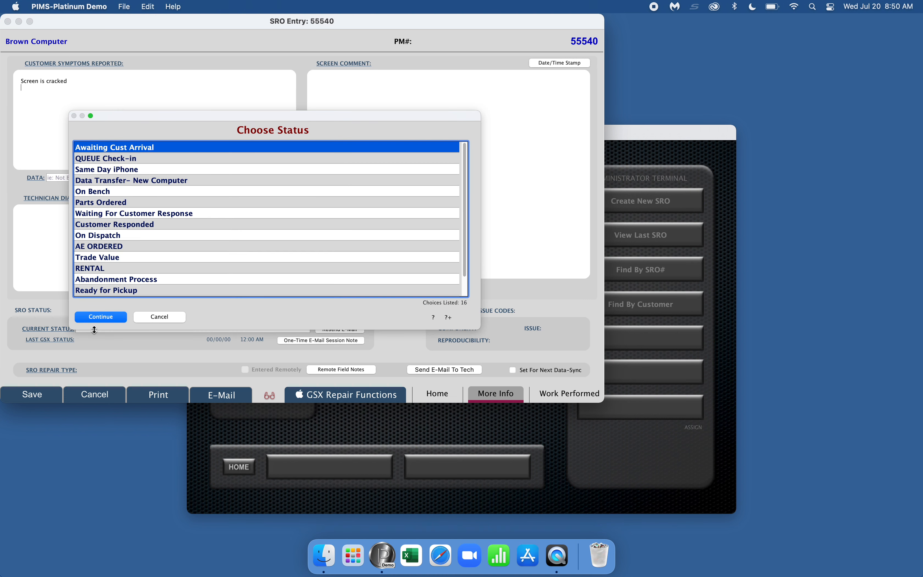
click(155, 317)
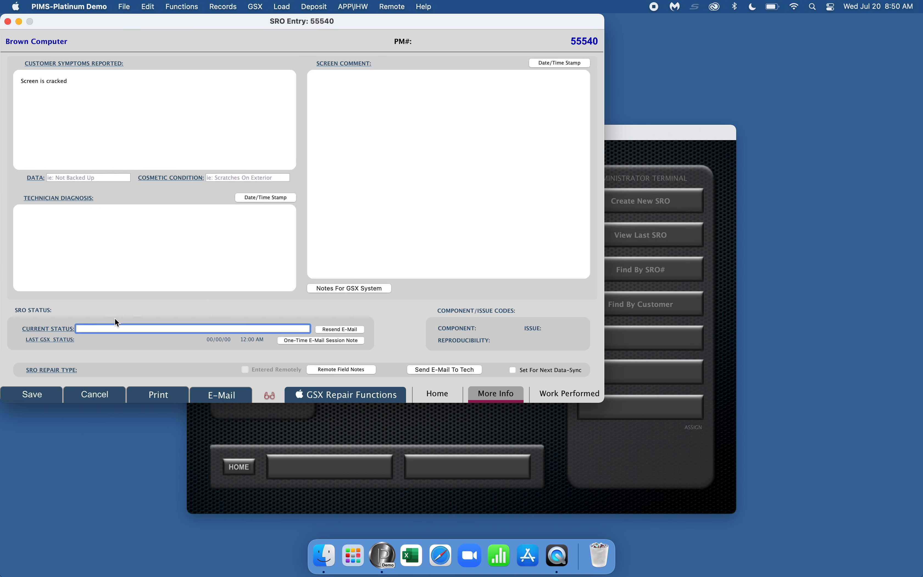
click(122, 262)
click(119, 328)
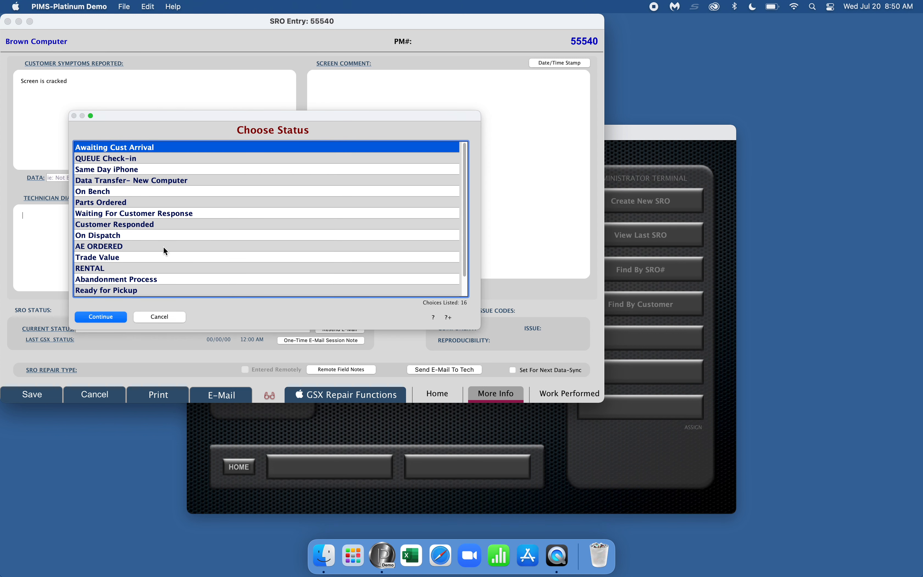
click(109, 157)
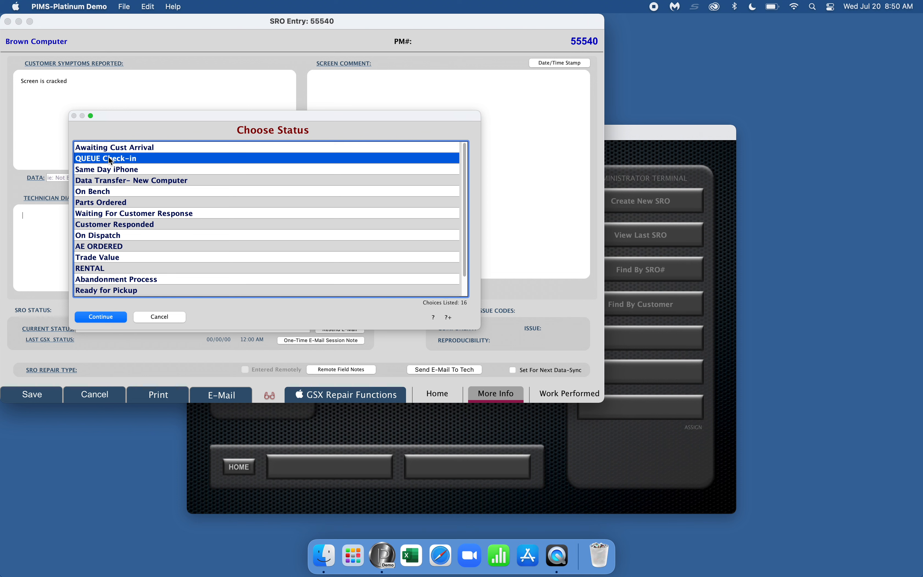
click(106, 318)
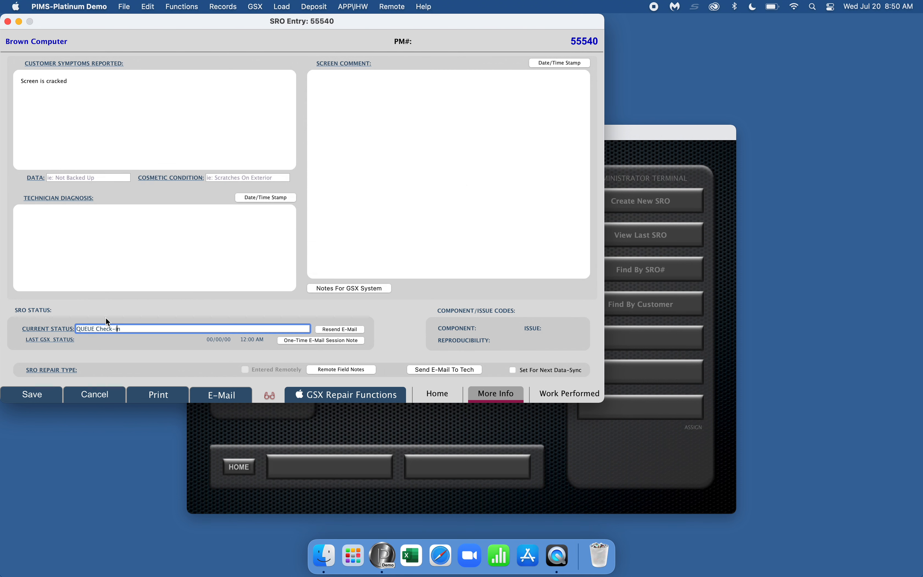
Step: Set SRO 55540's repair type to 'No Backup Requested, I understand I may receive my device with NO DATA'
click(71, 370)
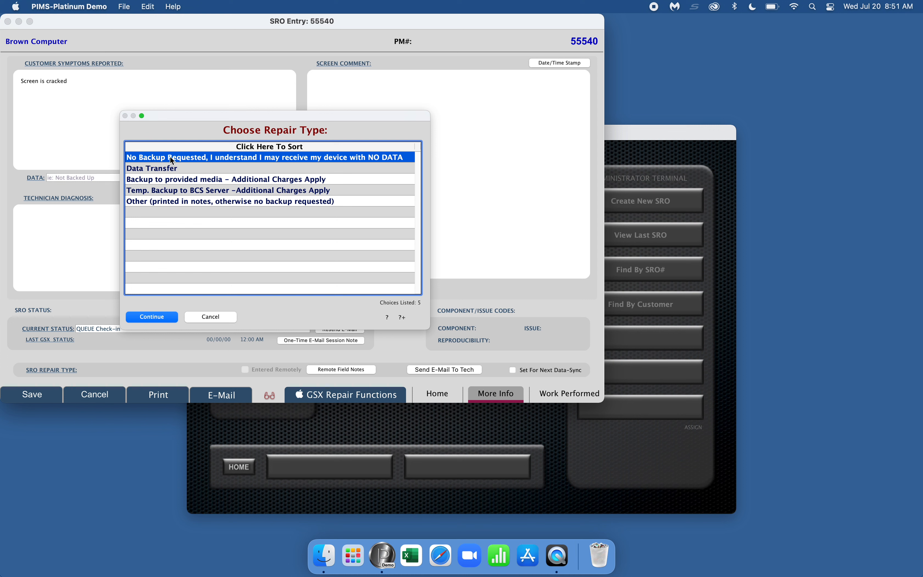
click(144, 312)
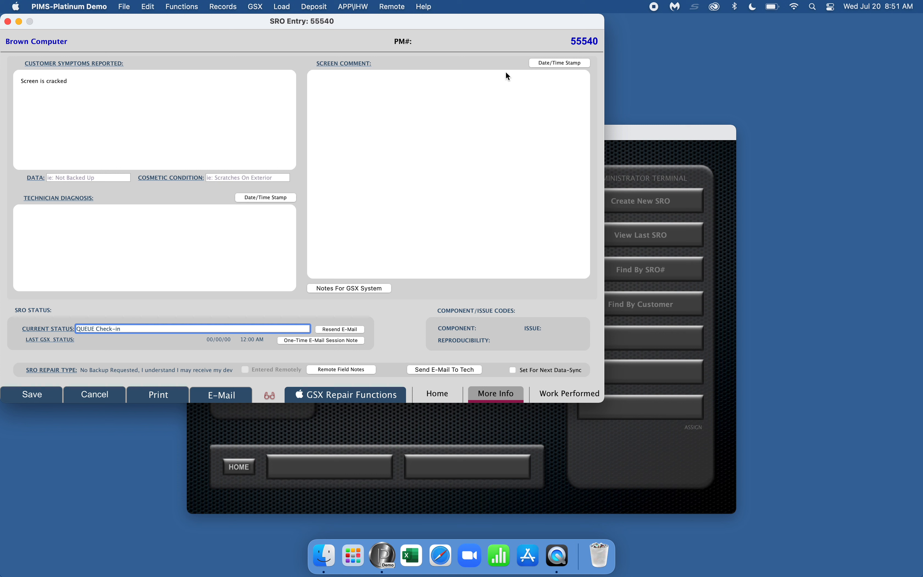
Step: Add a date/time stamp to the screen comment and show the Work Performed page
click(561, 63)
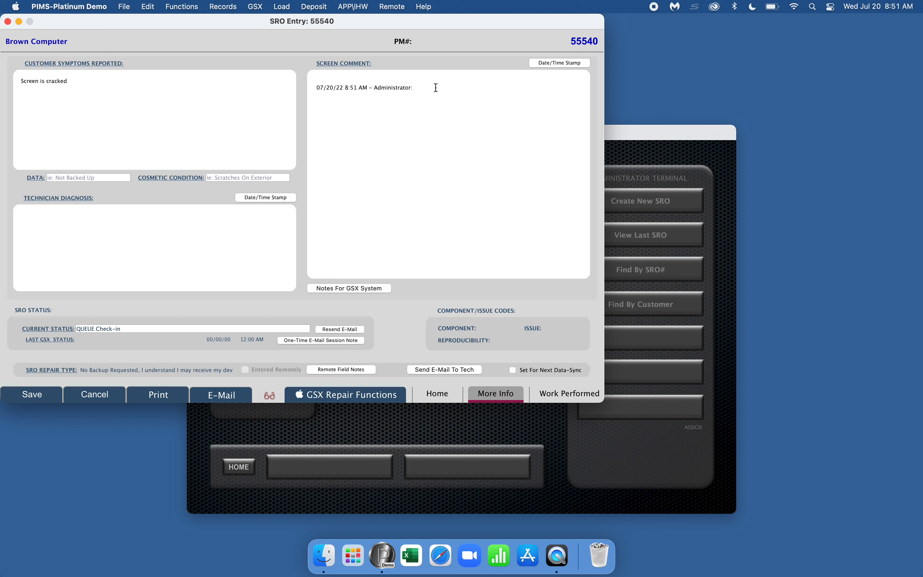
click(557, 397)
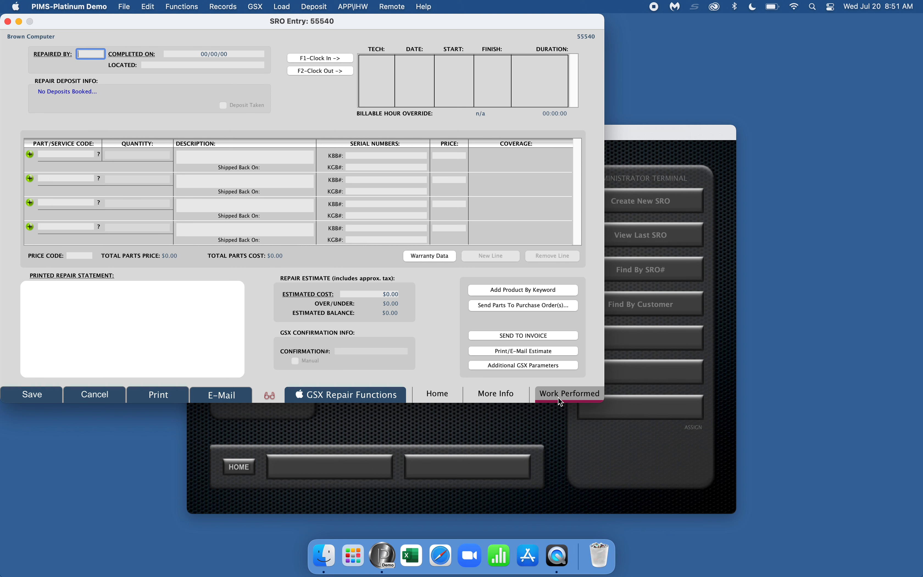
Step: Enter the repairing technician's code, start a new part line, and bring up the parts lookup
text(ab)
key(Return)
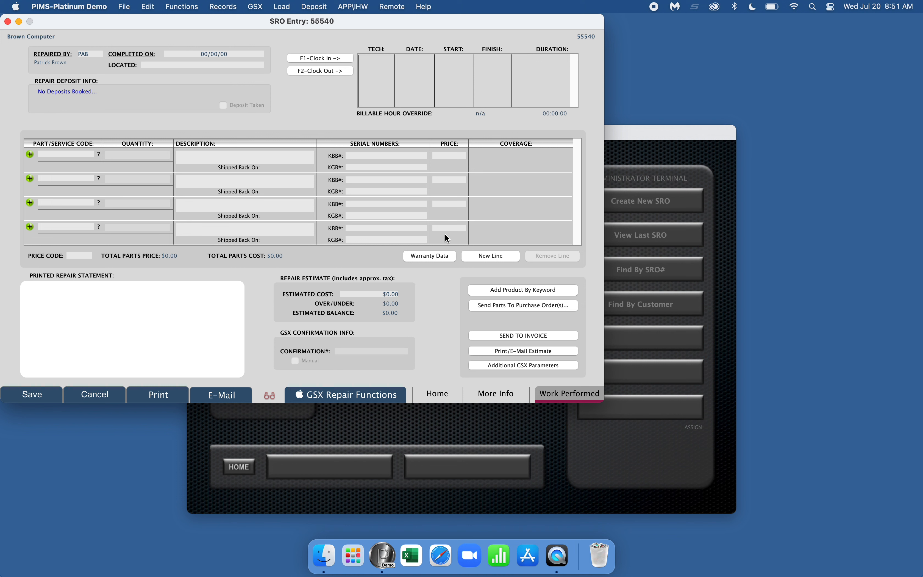
click(484, 256)
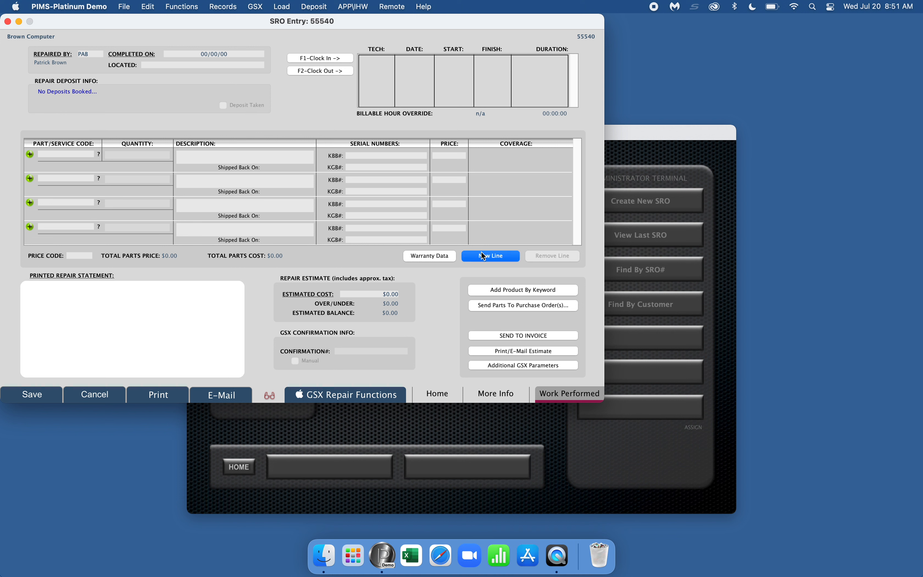
click(99, 154)
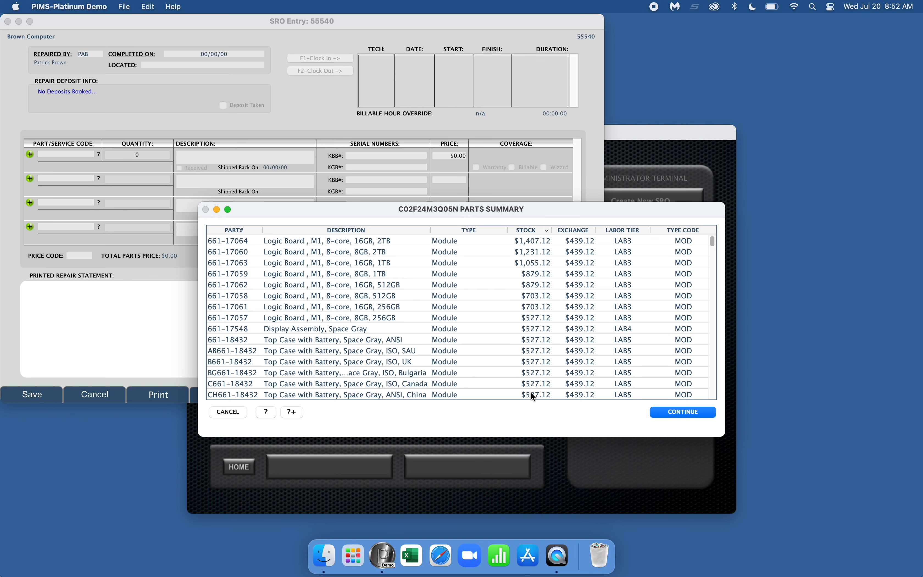
Step: Close the parts summary without choosing, start a fresh part line, and reopen the parts lookup
click(228, 412)
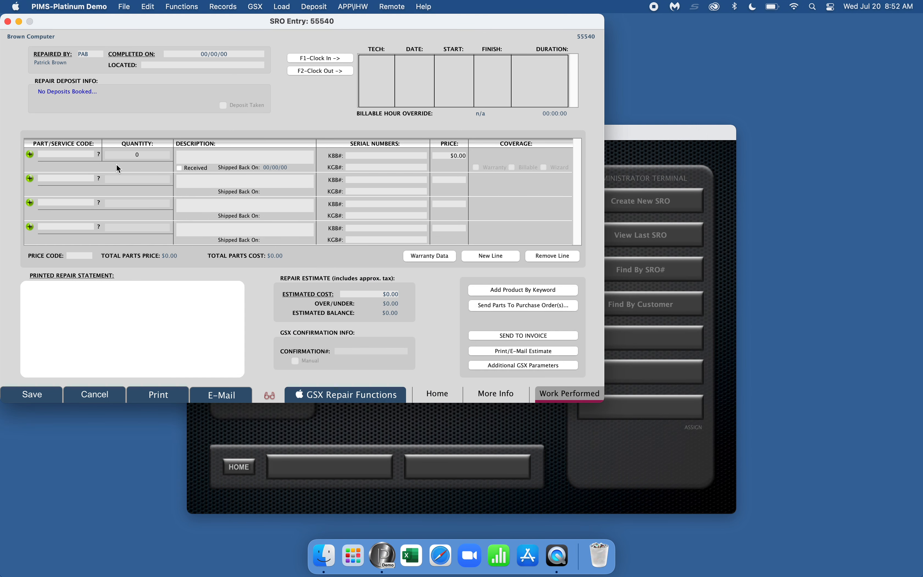
click(493, 260)
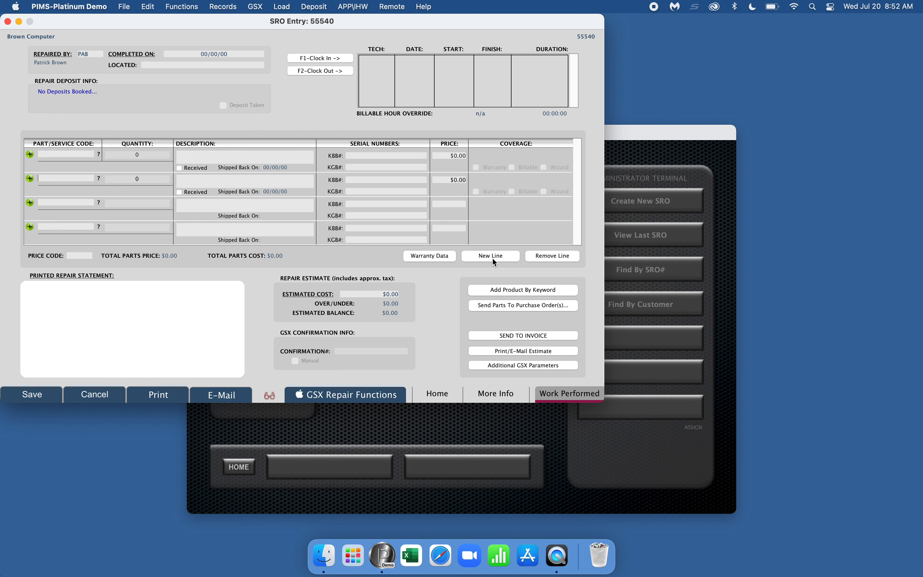
click(99, 154)
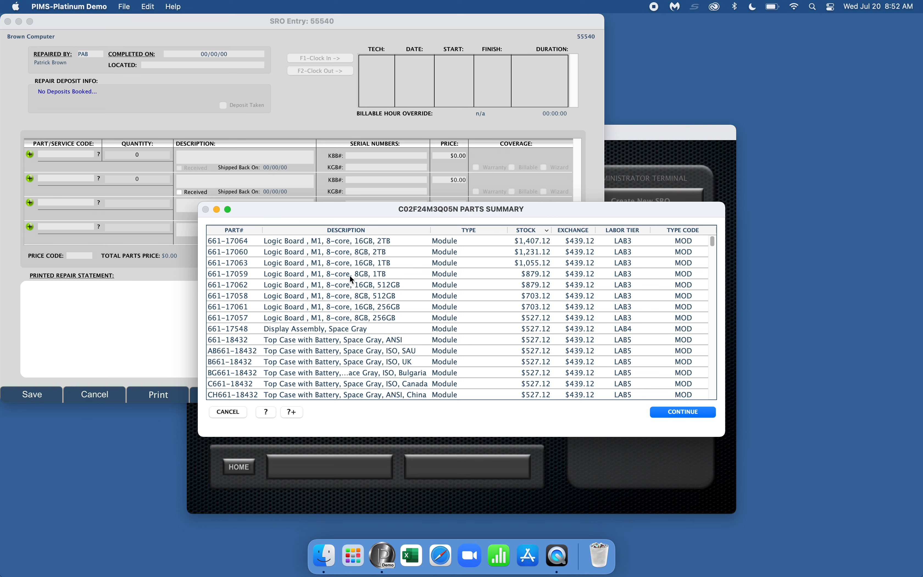
scroll(343, 301, down, 20)
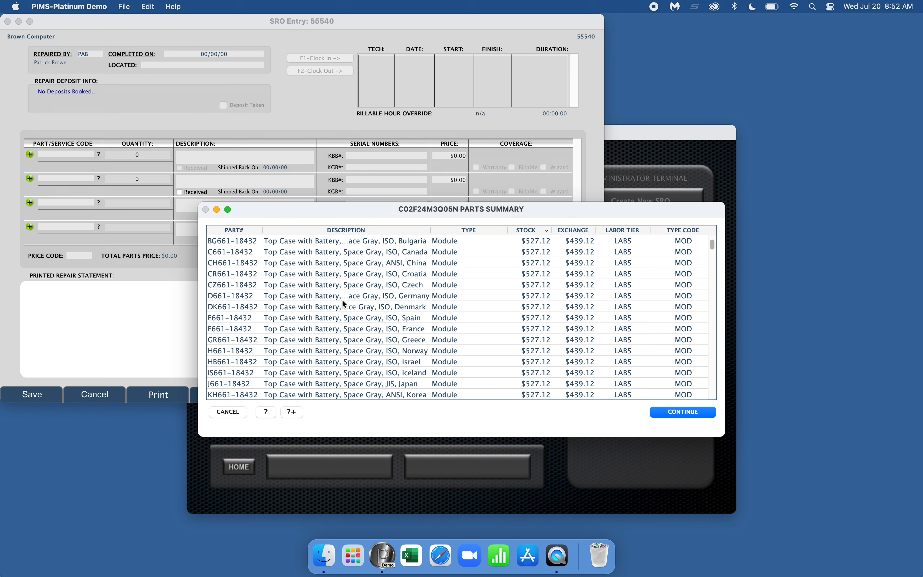
scroll(343, 301, up, 20)
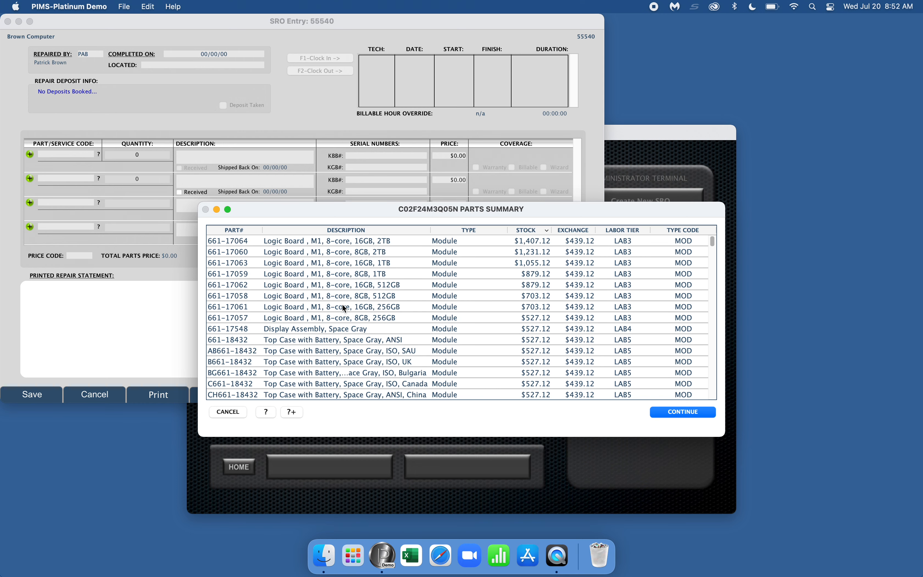
Step: Search parts for 'Display' and add 661-17548 Display Assembly, Space Gray, at $536.00
click(266, 412)
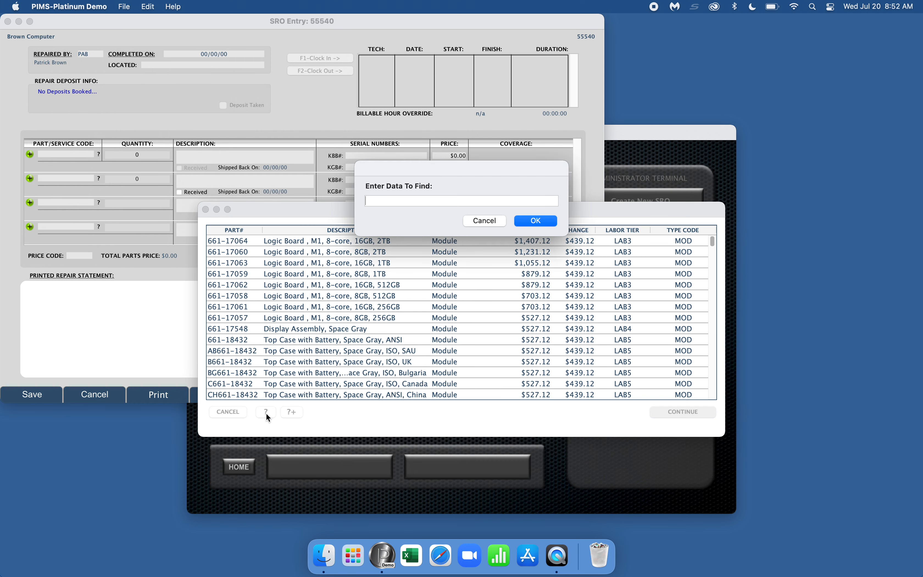
text(Display)
key(Return)
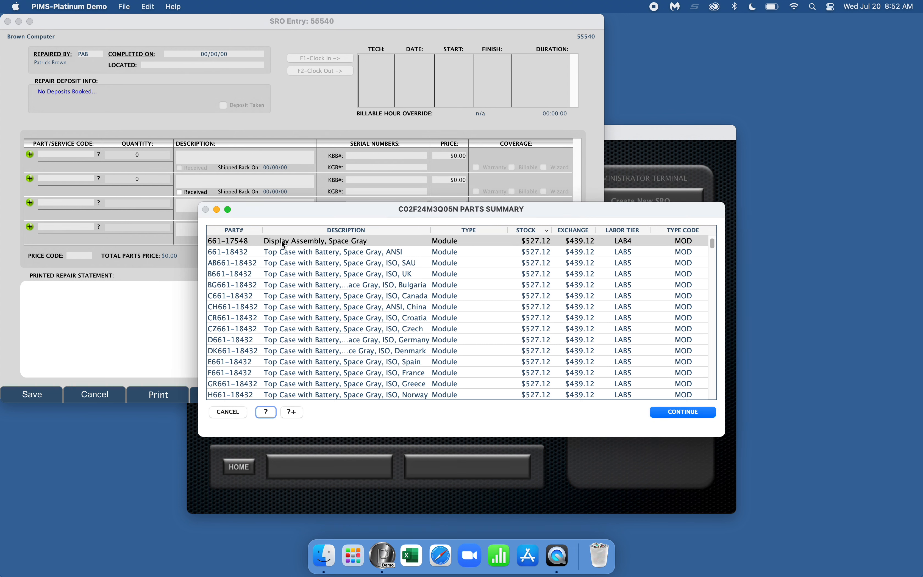
click(293, 412)
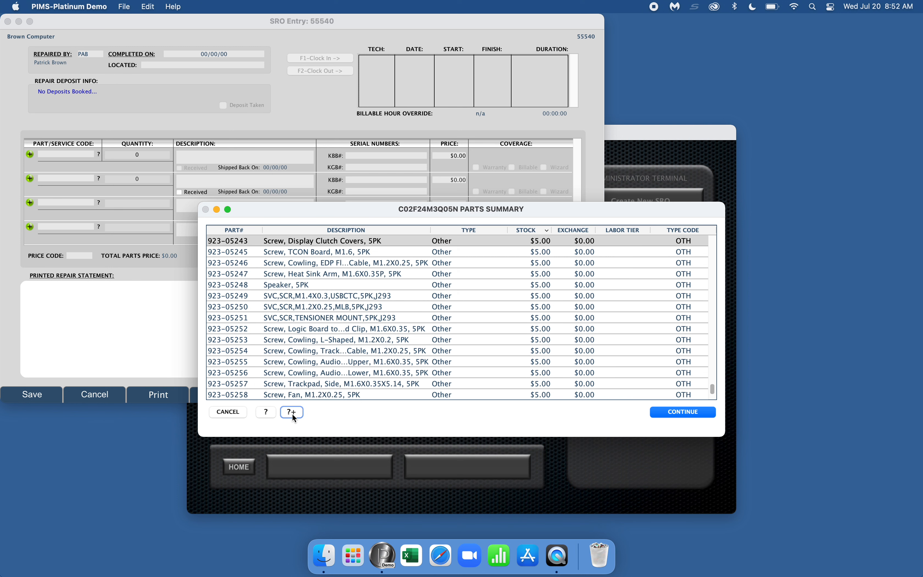
click(293, 414)
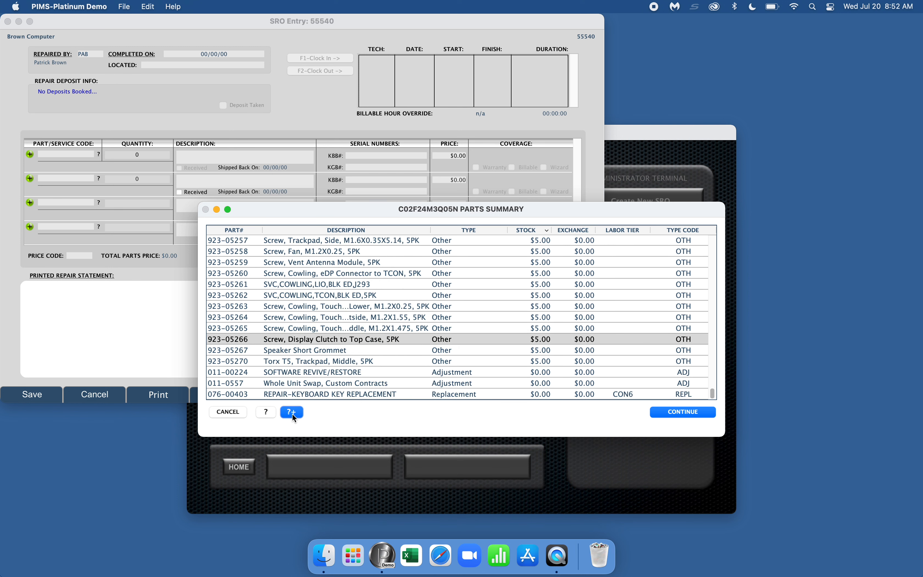
click(293, 414)
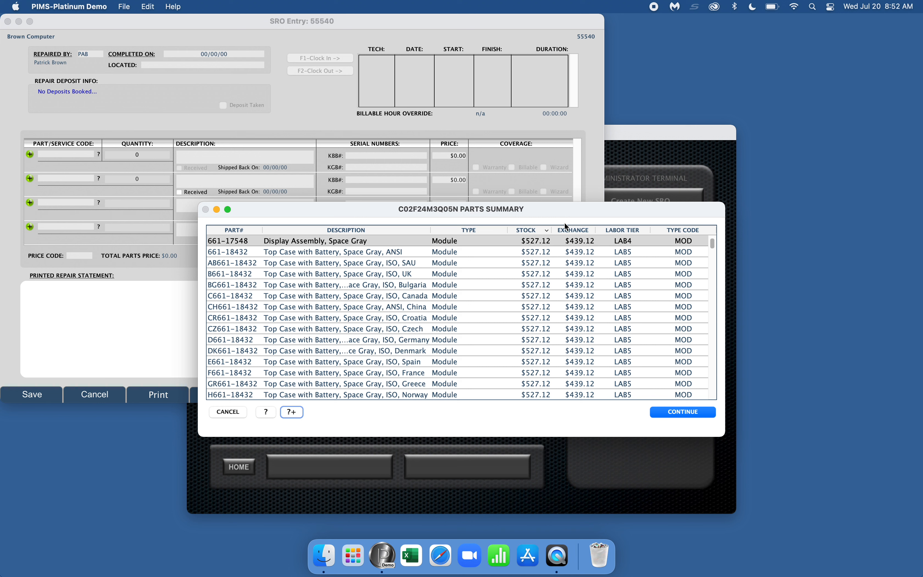
click(678, 411)
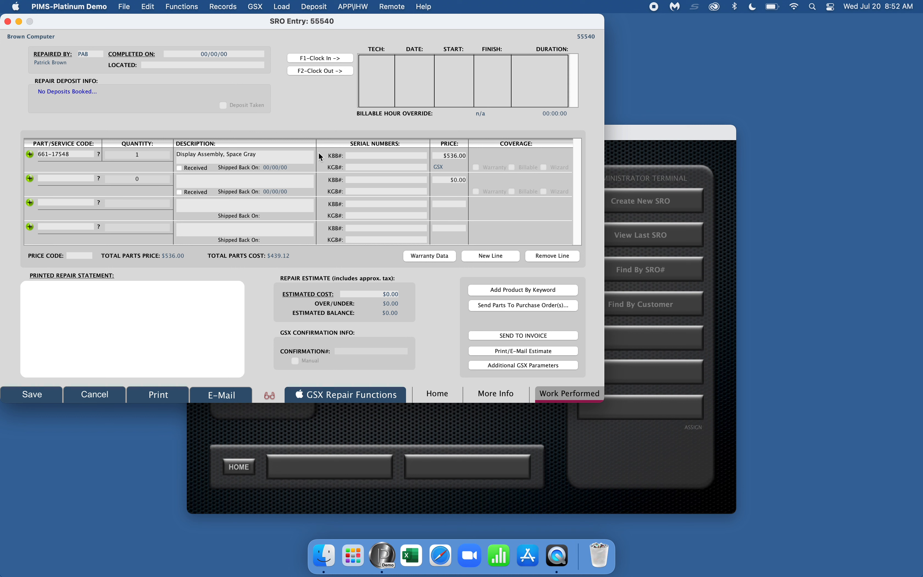
Step: Enter SVCT5 (Service Tier 5, $145.00) on the second line, raising the estimate to $718.52
click(74, 176)
text(SVCT5)
key(Tab)
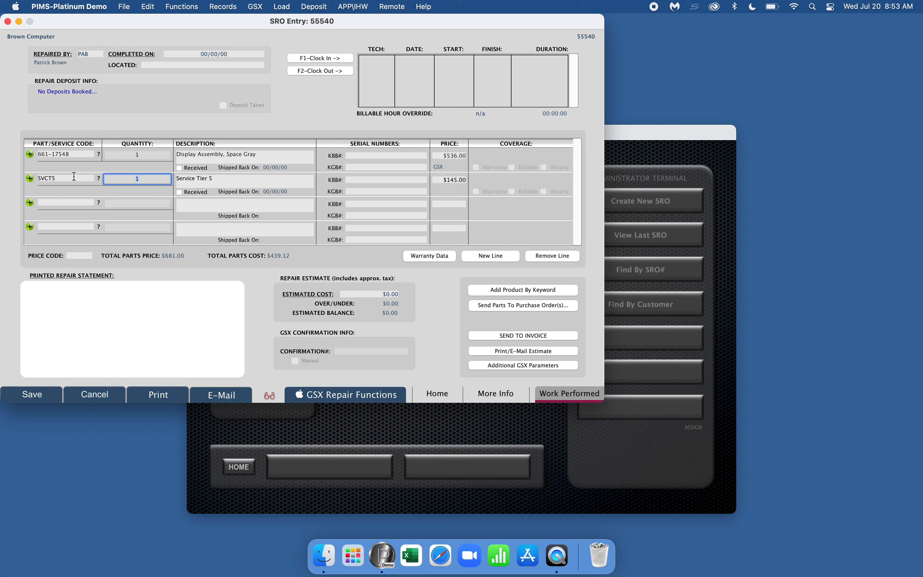
click(313, 296)
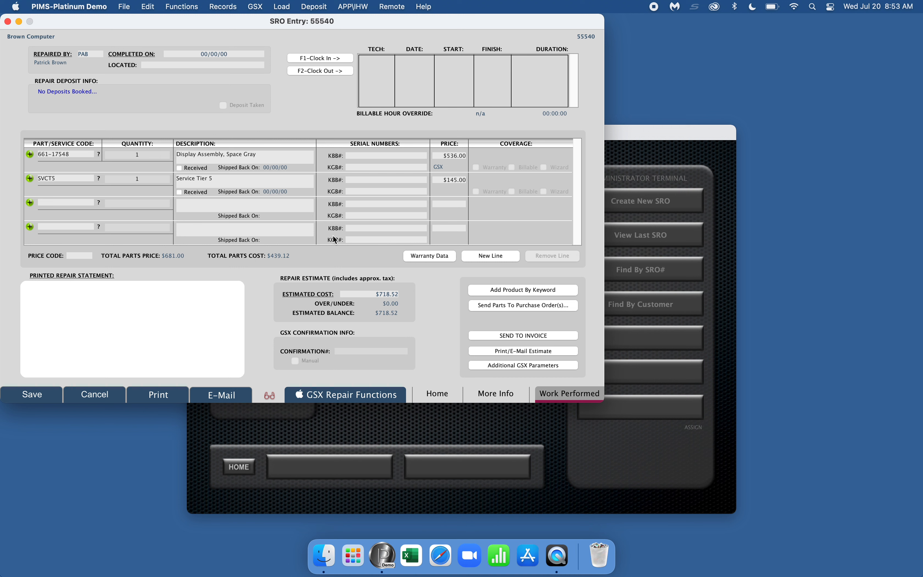
Step: Print estimate E55540-2 to PDF in Preview, review its two line items, and close it
click(505, 356)
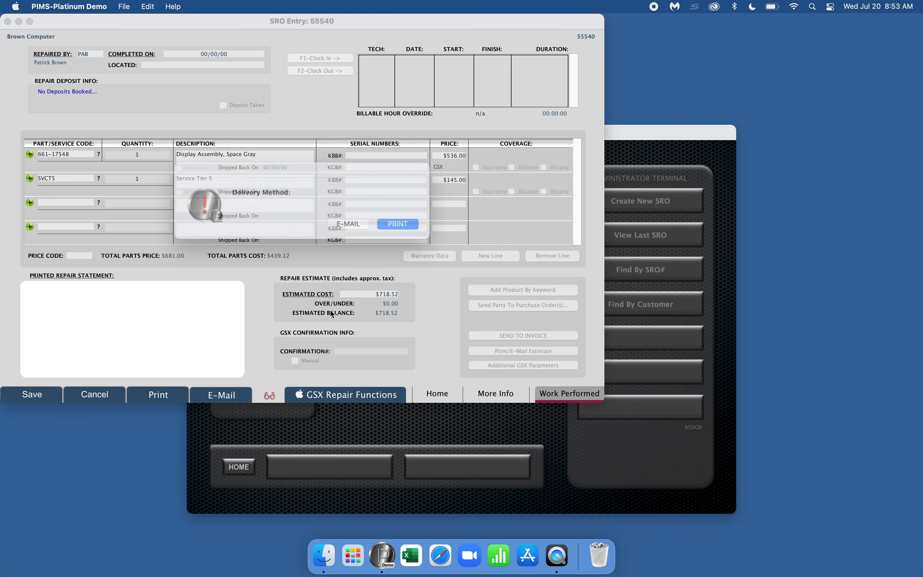
click(395, 227)
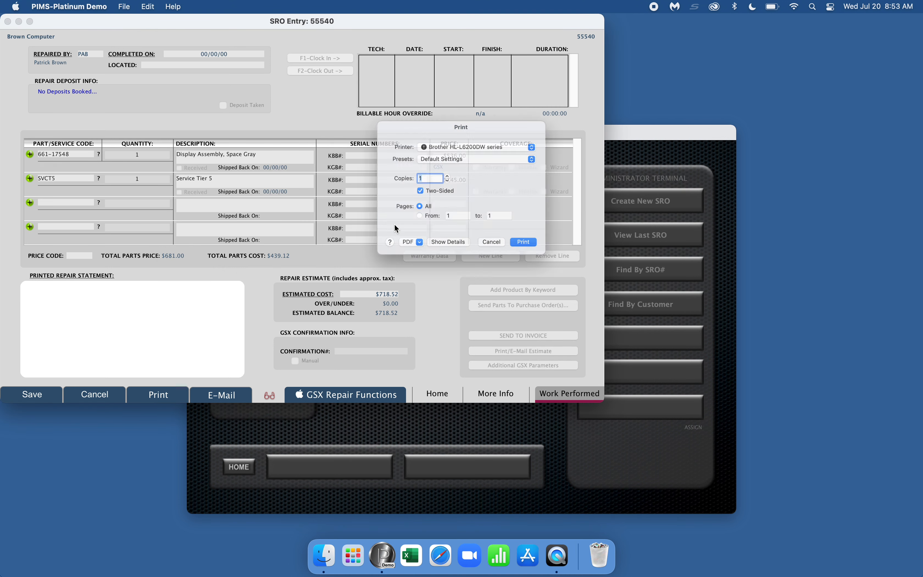
click(398, 256)
click(398, 275)
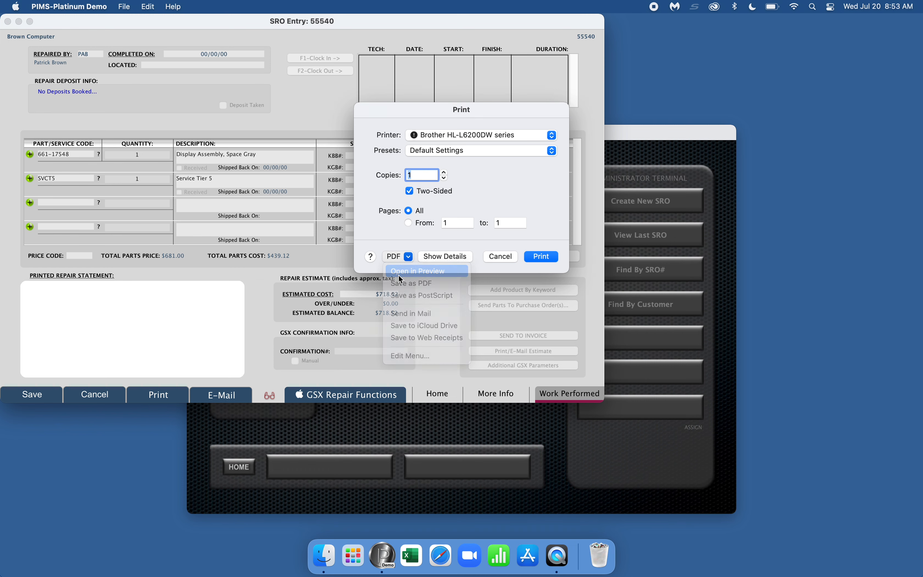
scroll(398, 282, down, 5)
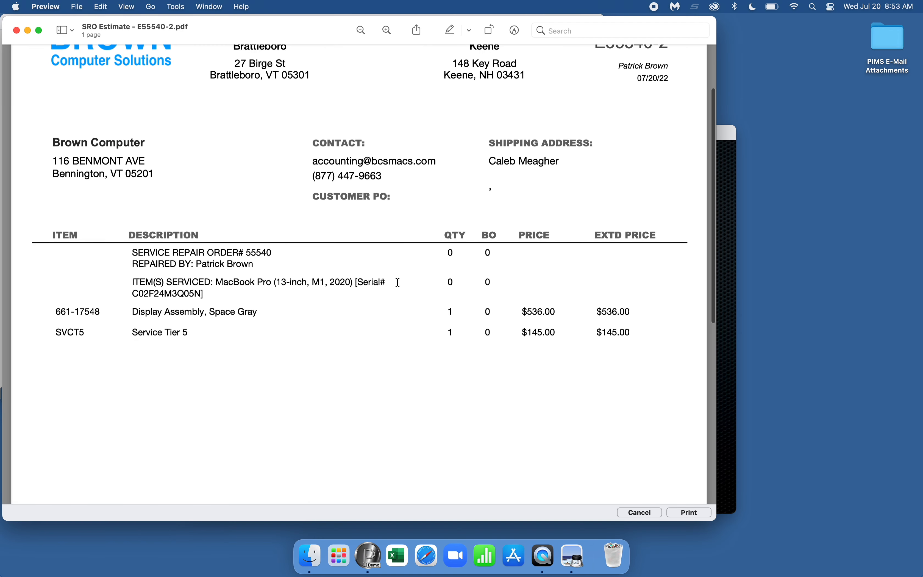
scroll(399, 282, up, 5)
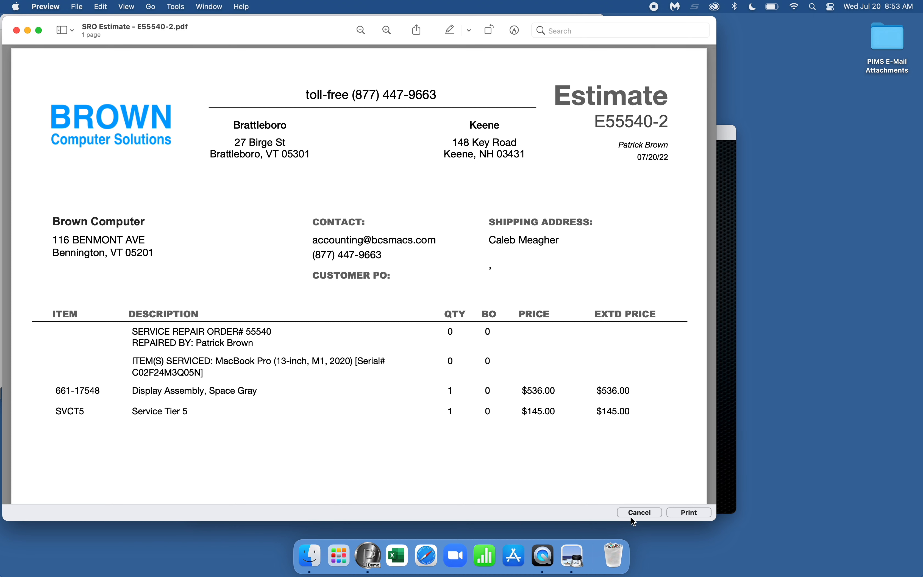
click(638, 516)
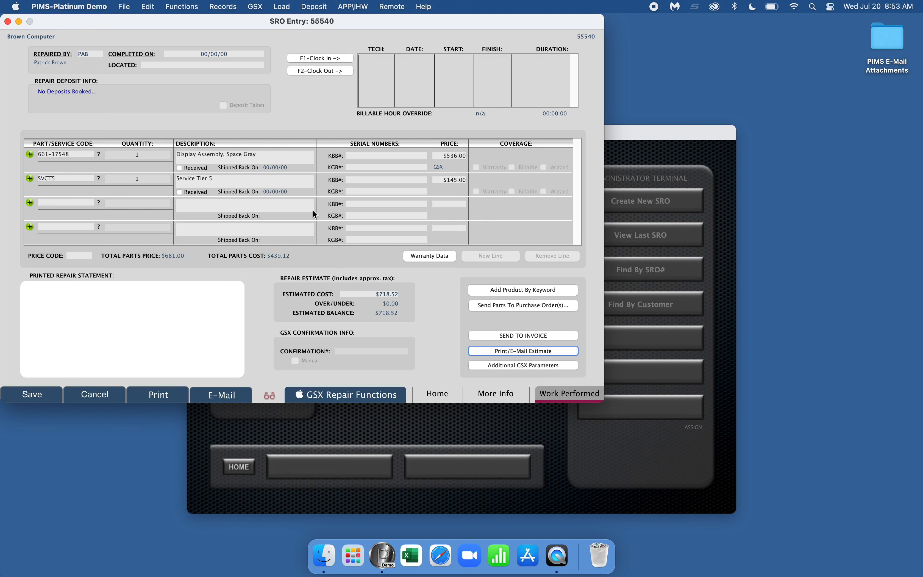
Step: Delete the 661-17548 Display Assembly line so only Service Tier 5 remains at $145.00
click(181, 6)
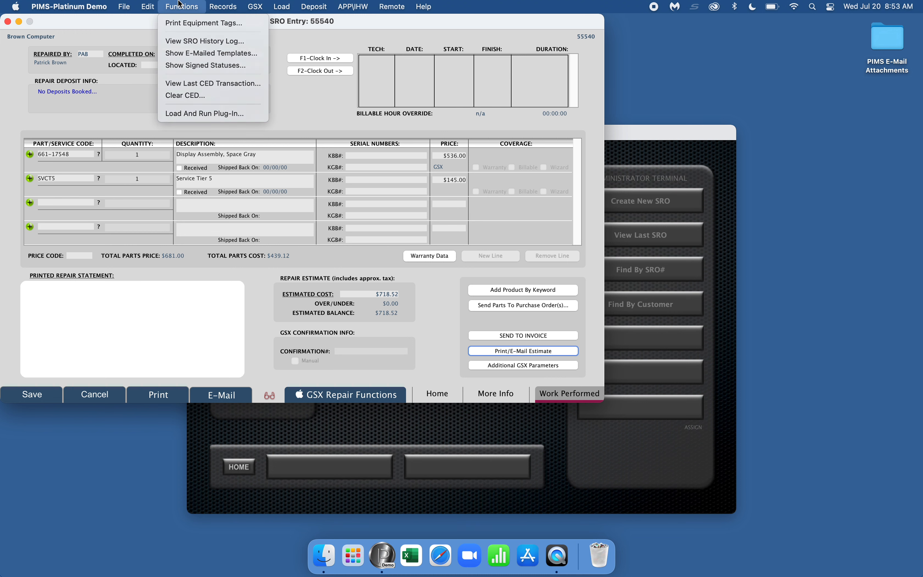
click(181, 5)
click(445, 156)
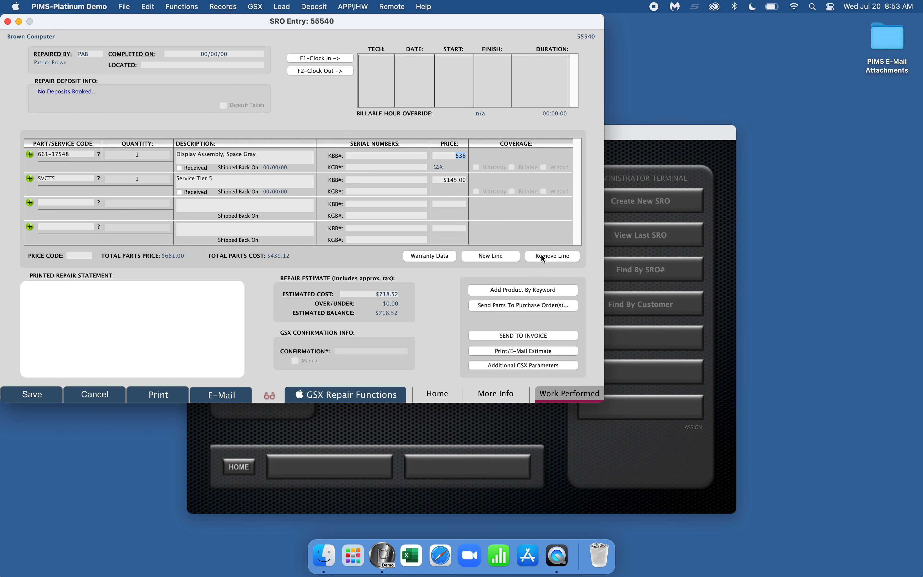
click(543, 256)
click(411, 225)
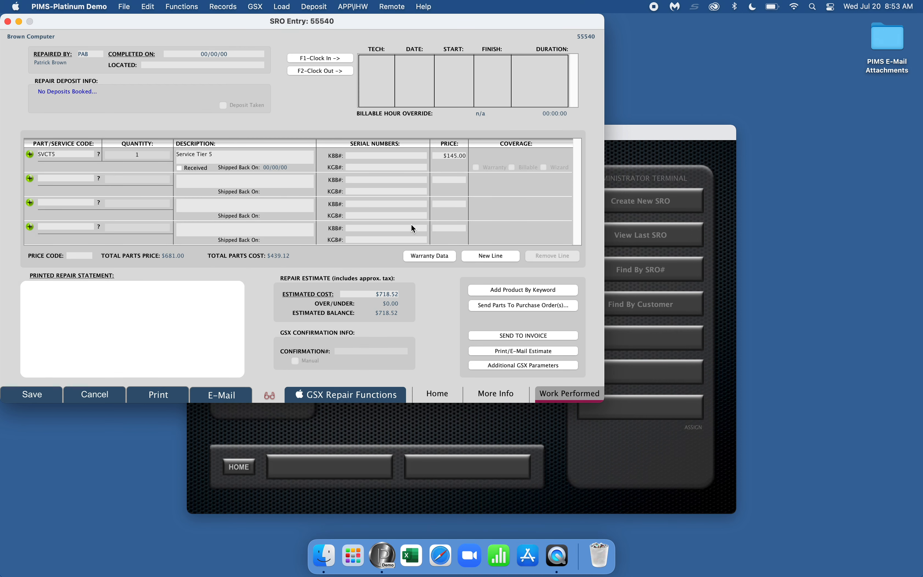
click(304, 294)
Step: Inspect the attached Order-E55540-2.pdf under Attached Documents, then return to the More Info page
click(207, 5)
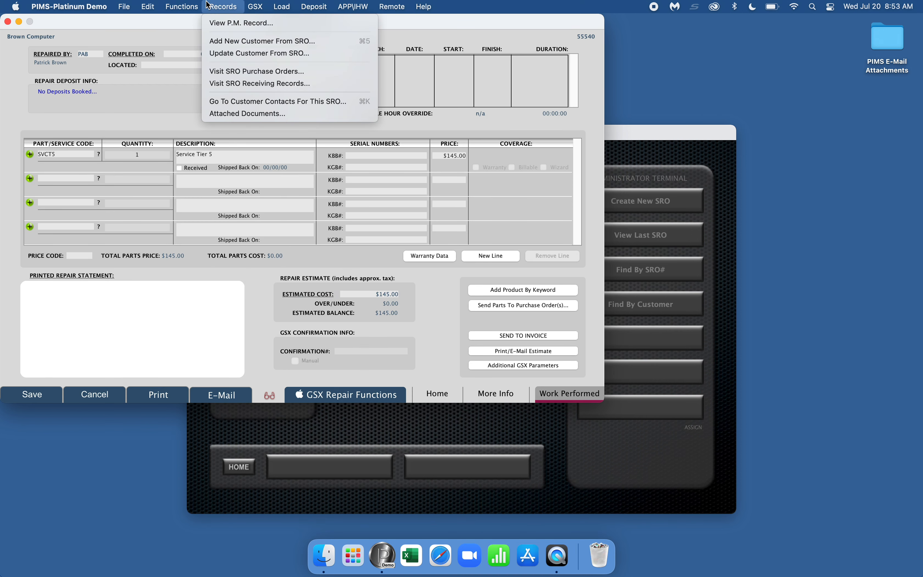
click(235, 113)
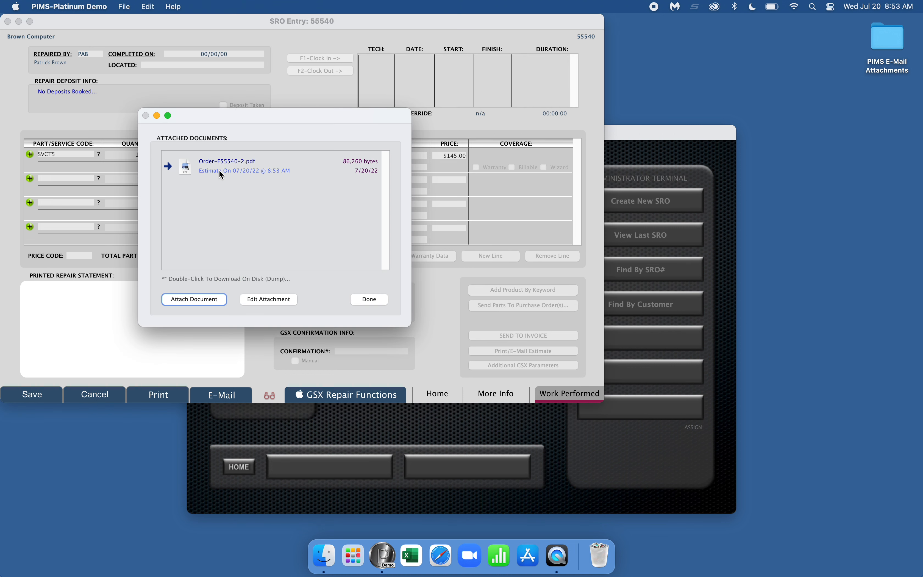
double_click(220, 169)
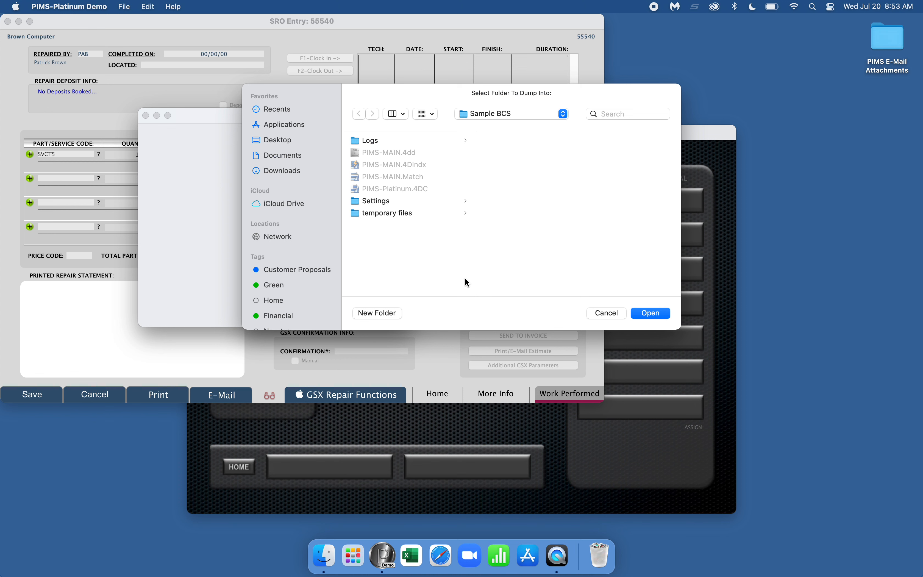
click(596, 313)
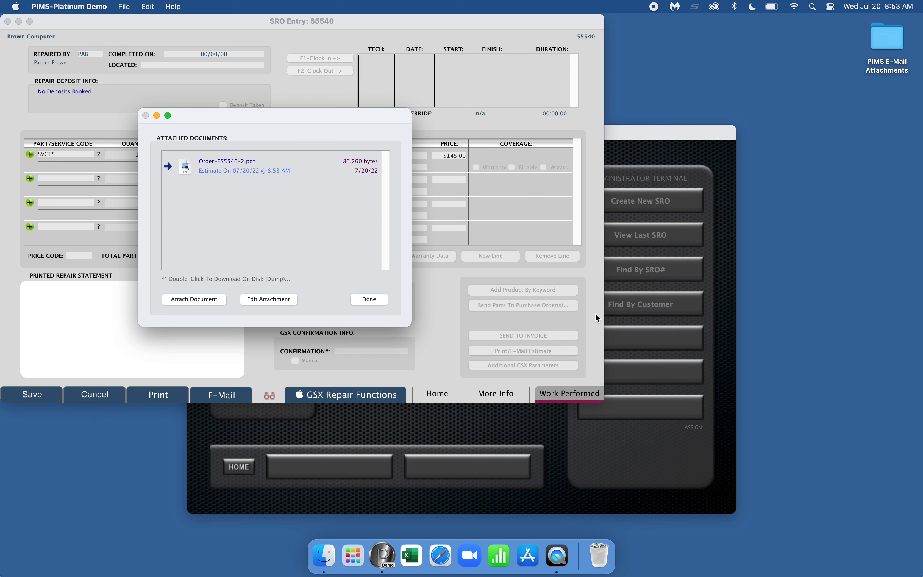
click(257, 303)
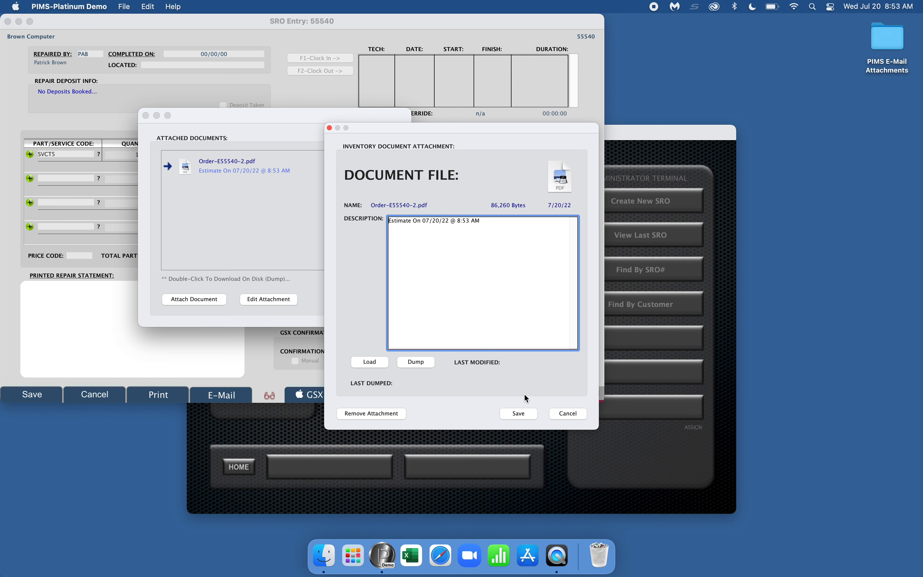
click(568, 414)
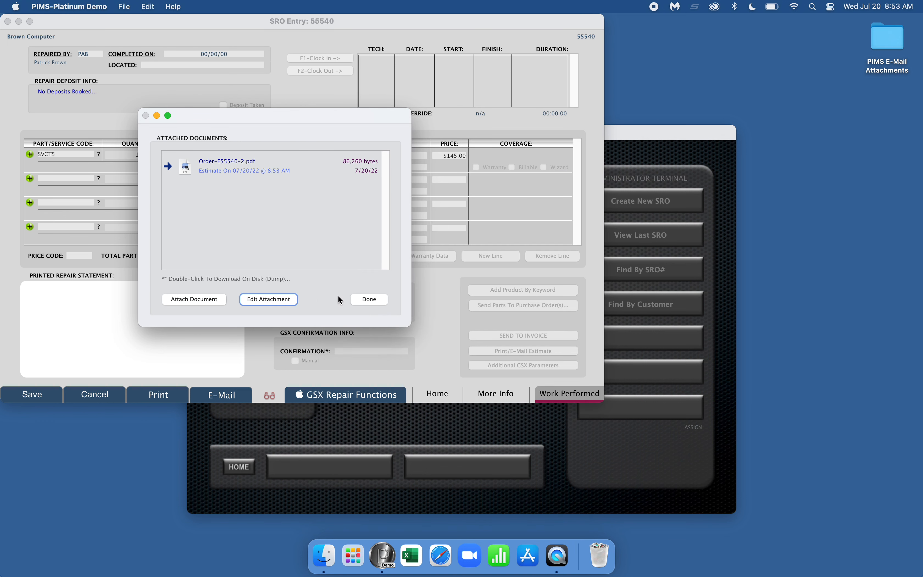
click(362, 300)
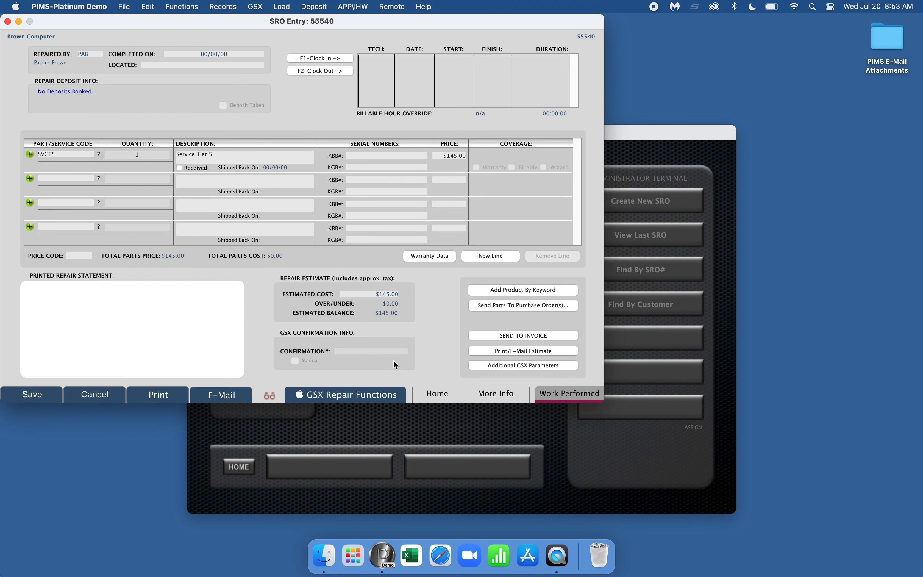
click(505, 395)
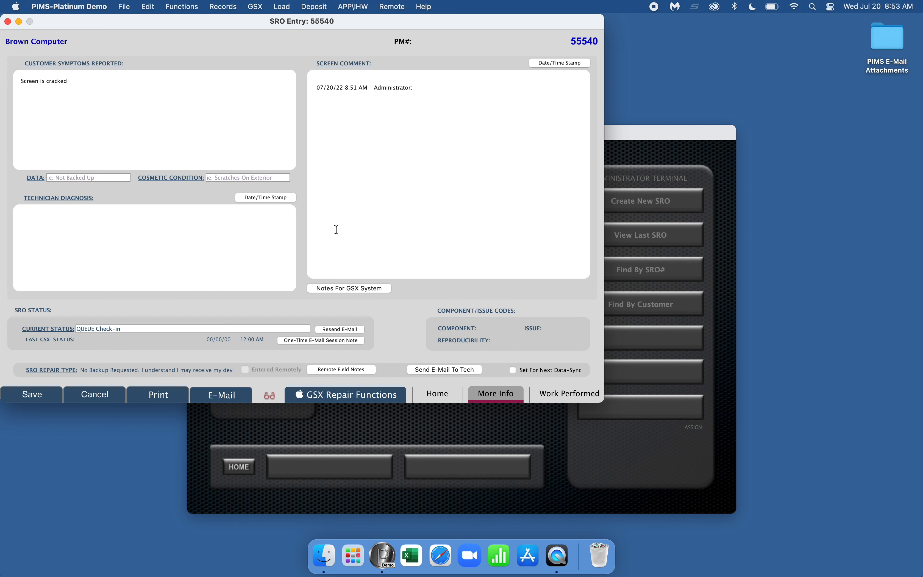
Step: Print SRO 55540 to PDF in Preview and check it lists only Service Tier 5 at $145.00
click(547, 396)
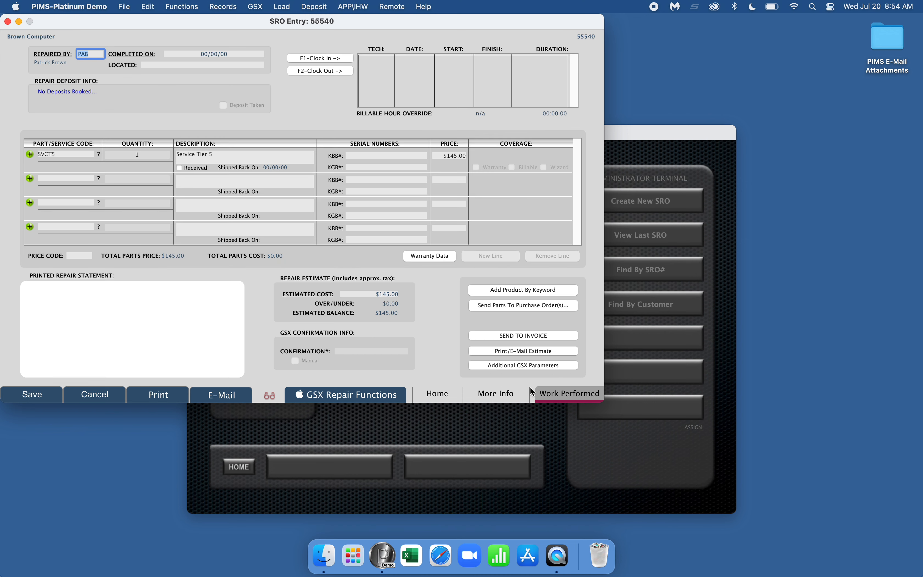
click(157, 395)
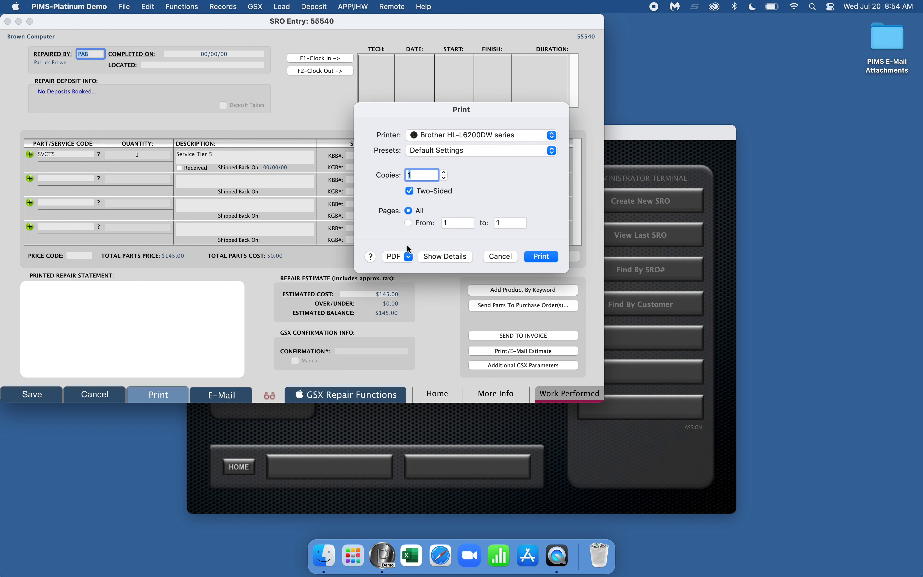
click(408, 261)
click(406, 267)
scroll(407, 267, down, 5)
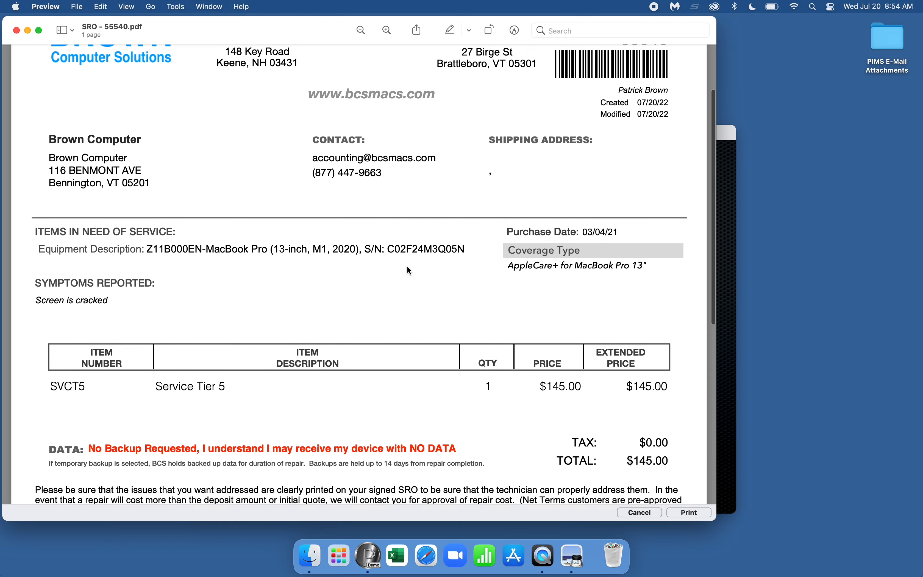
scroll(408, 267, down, 8)
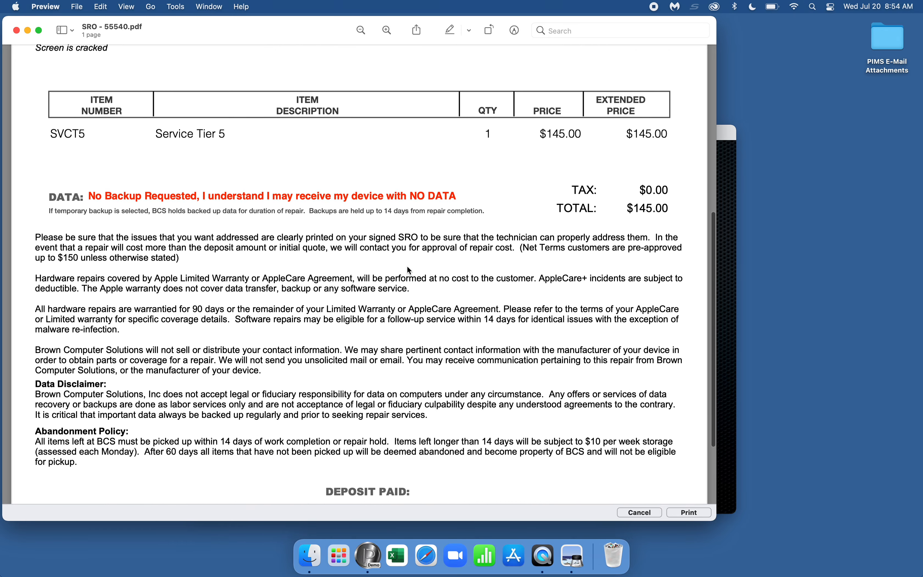
scroll(409, 269, up, 5)
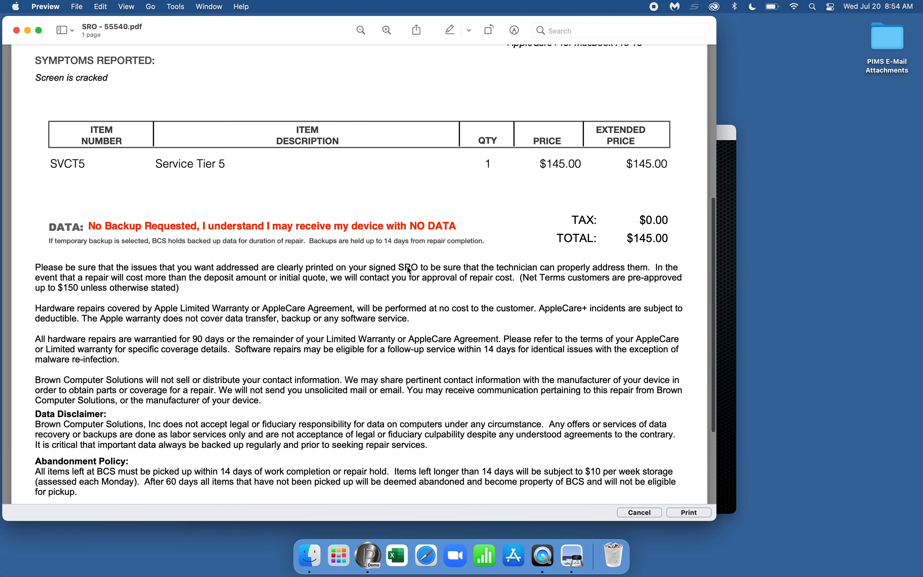
click(639, 513)
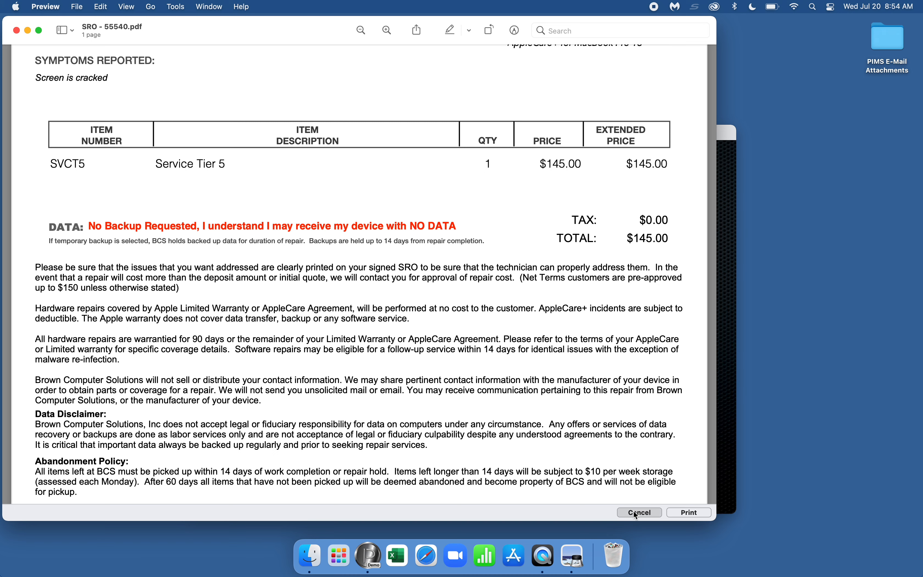